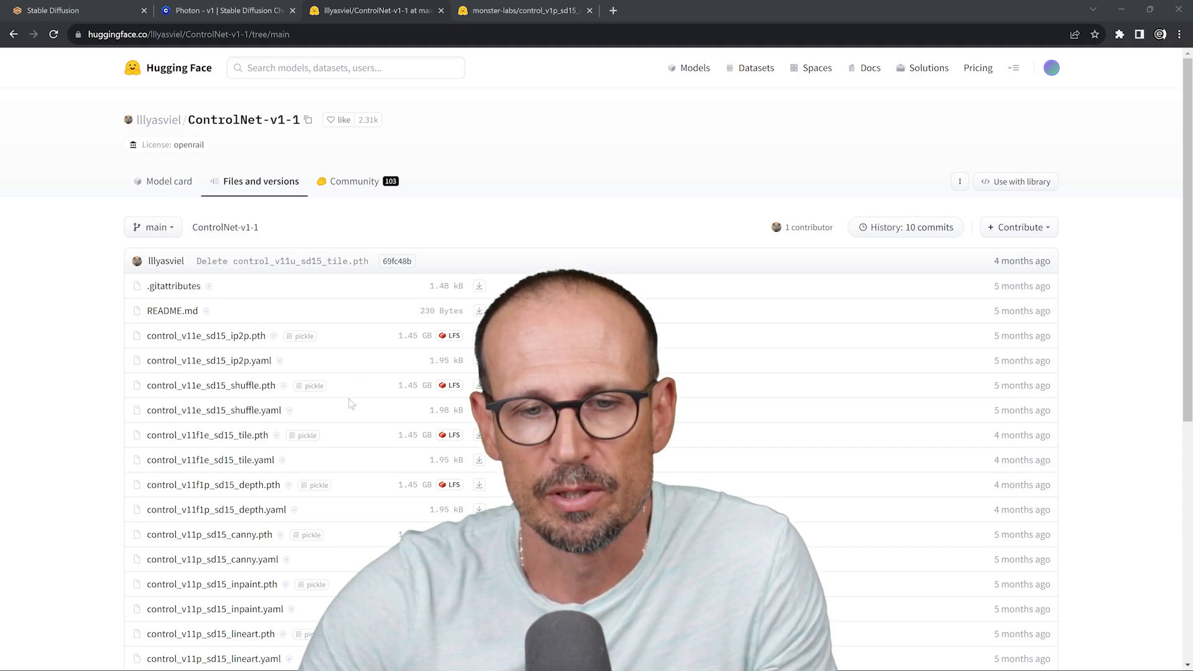
Step: Browse the ControlNet-v1-1 files, open the models folder inside extensions/sd-webui-controlnet, and view the monster-labs ControlNet model page
scroll(348, 404, down, 1)
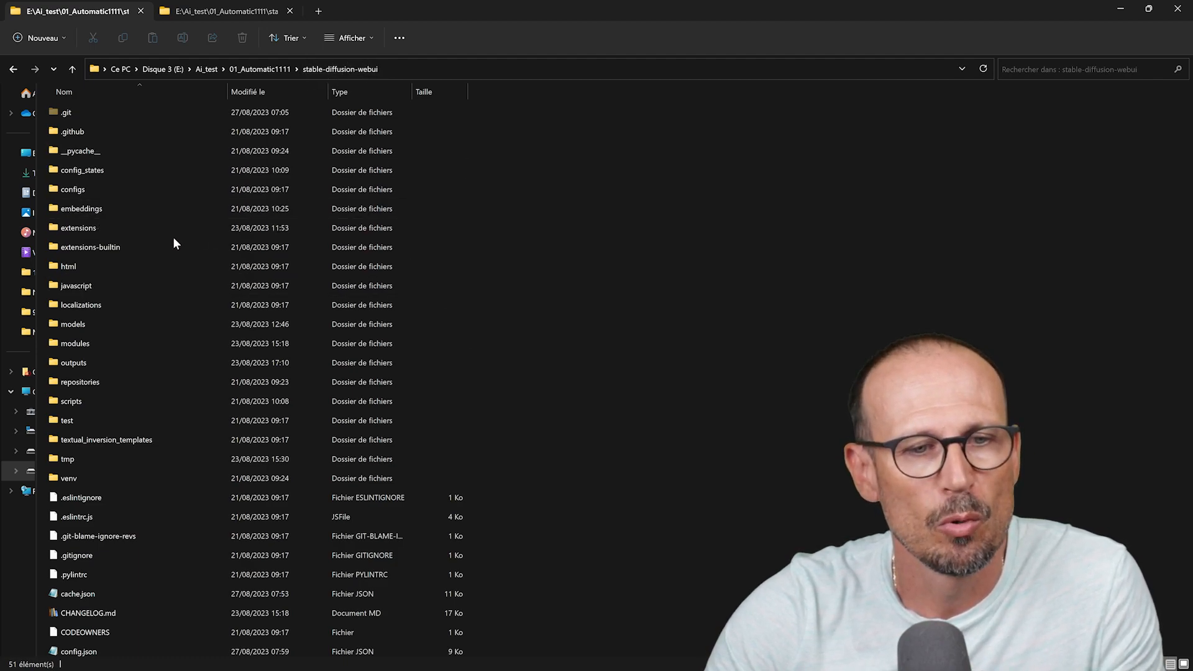
double_click(81, 229)
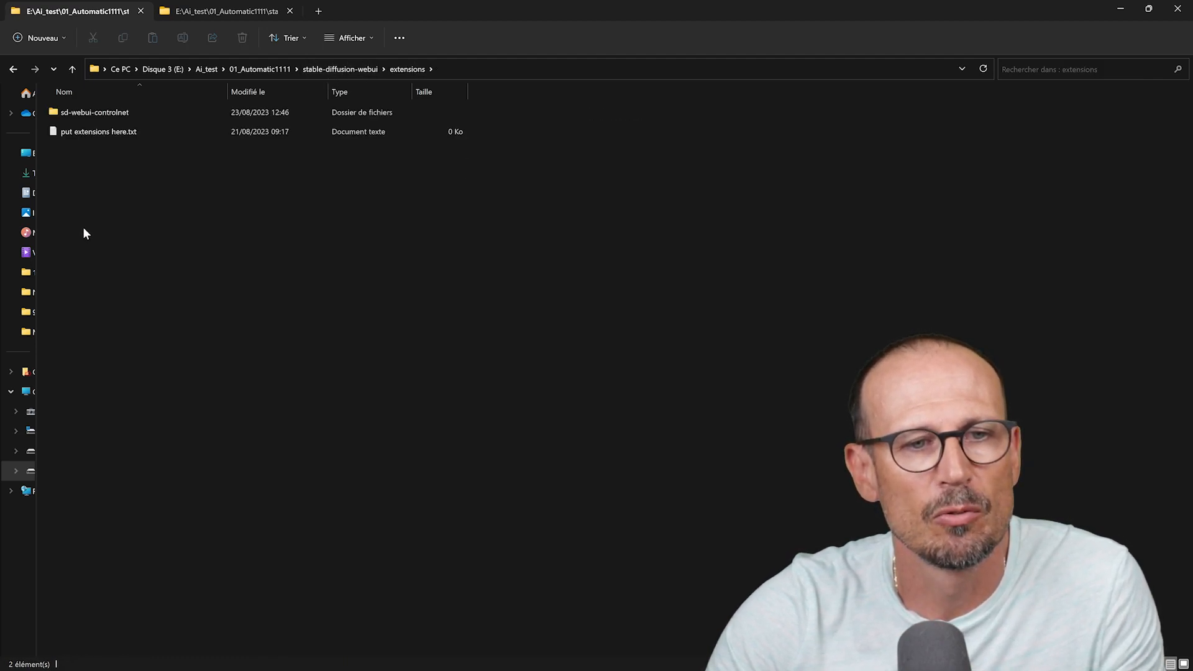
click(104, 116)
double_click(102, 113)
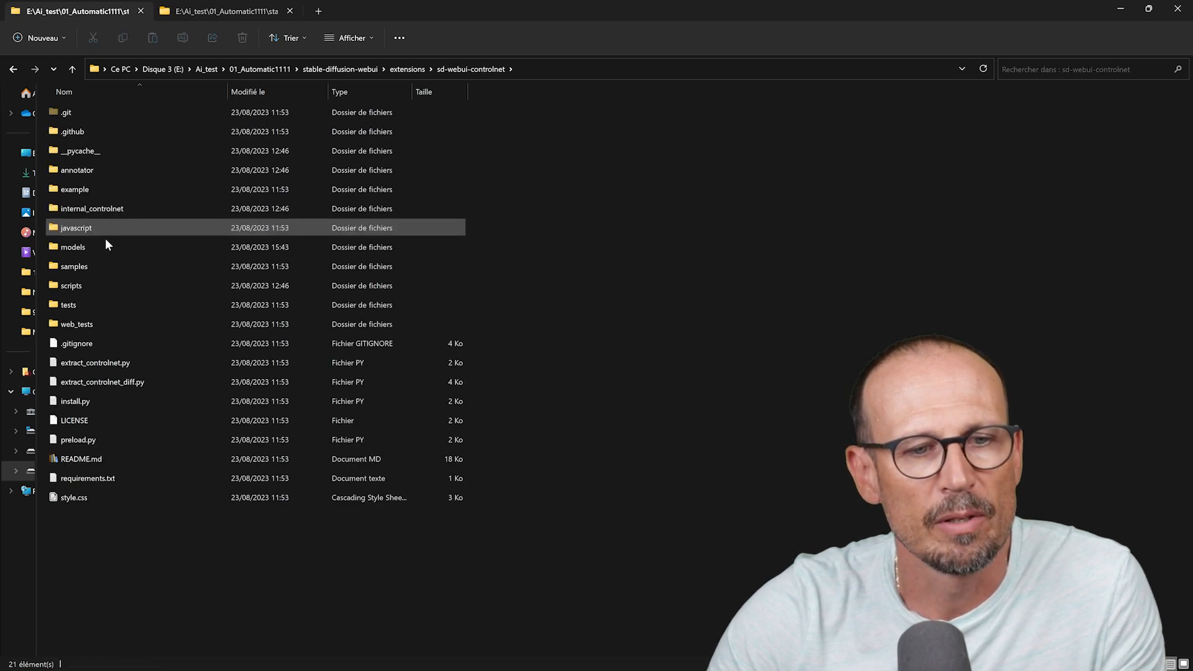
double_click(51, 246)
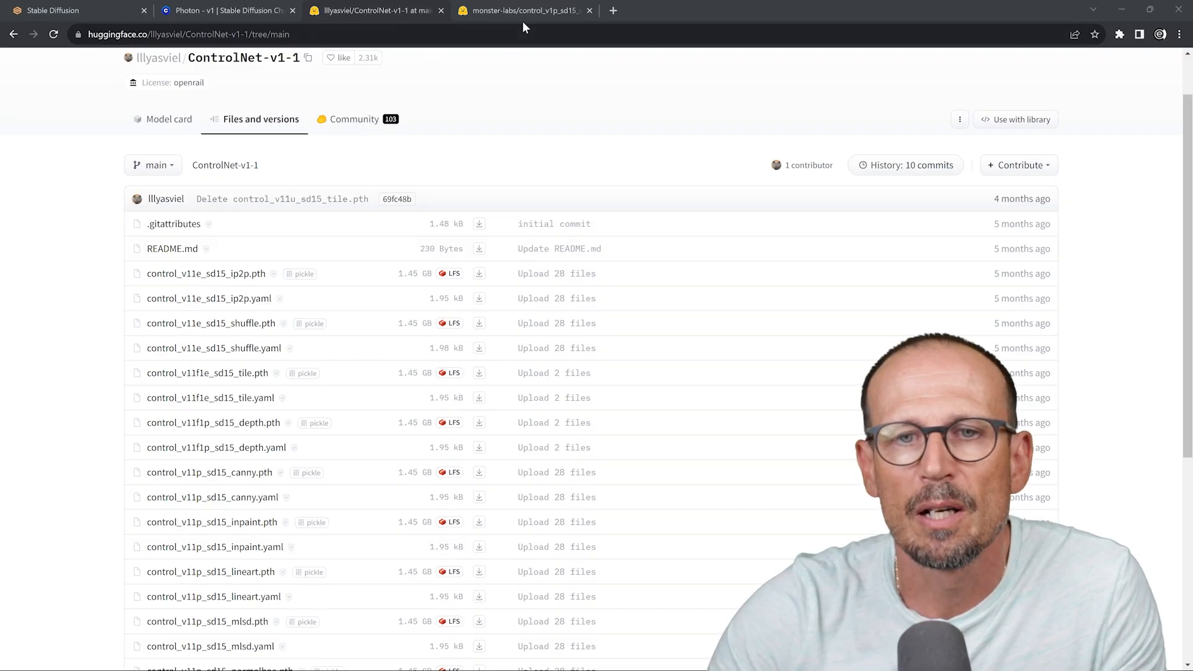
click(497, 9)
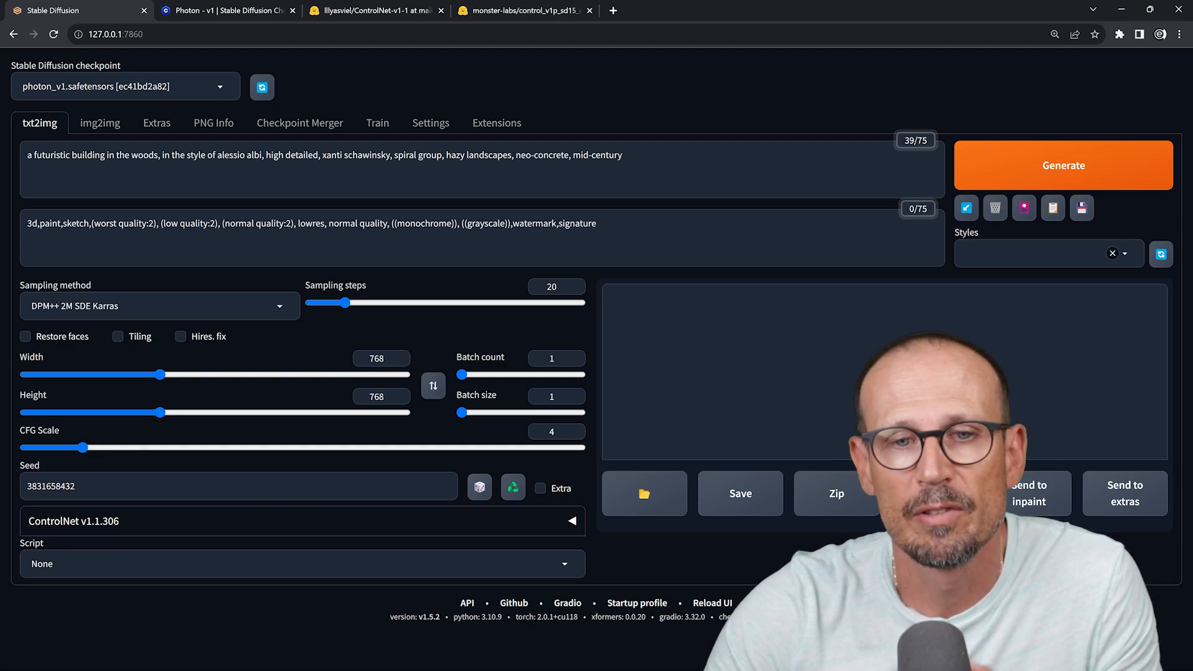
Step: Open the ControlNet settings of the Stable Diffusion web UI and check the Multi ControlNet maximum models amount
click(436, 131)
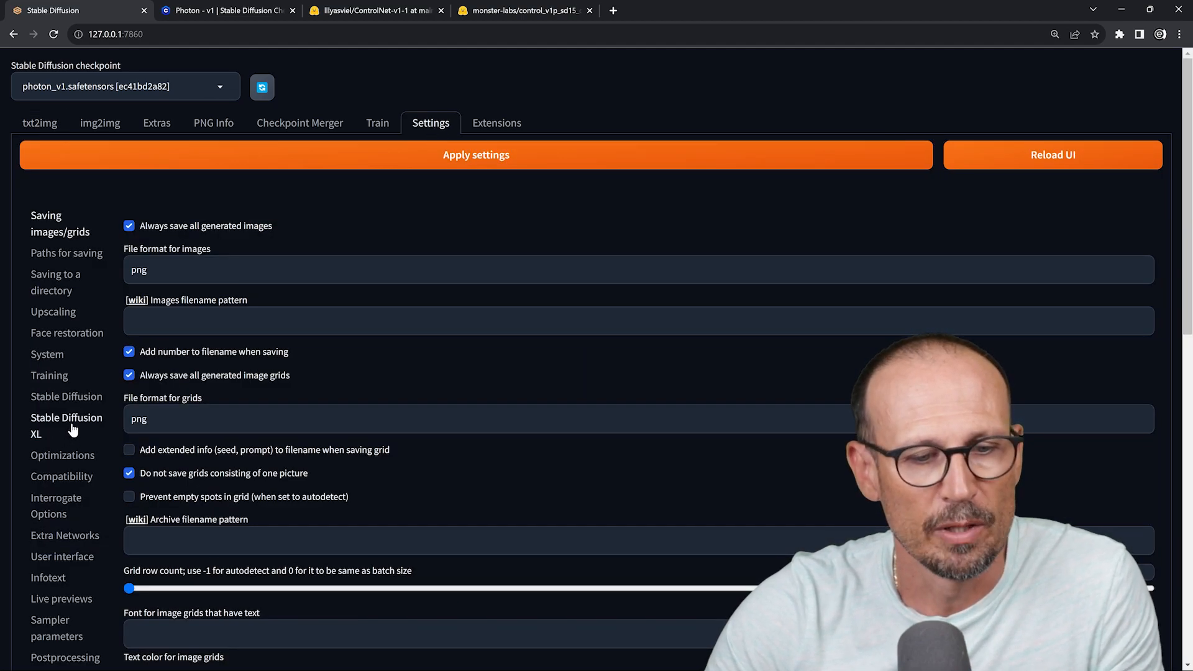
scroll(72, 430, down, 3)
click(56, 572)
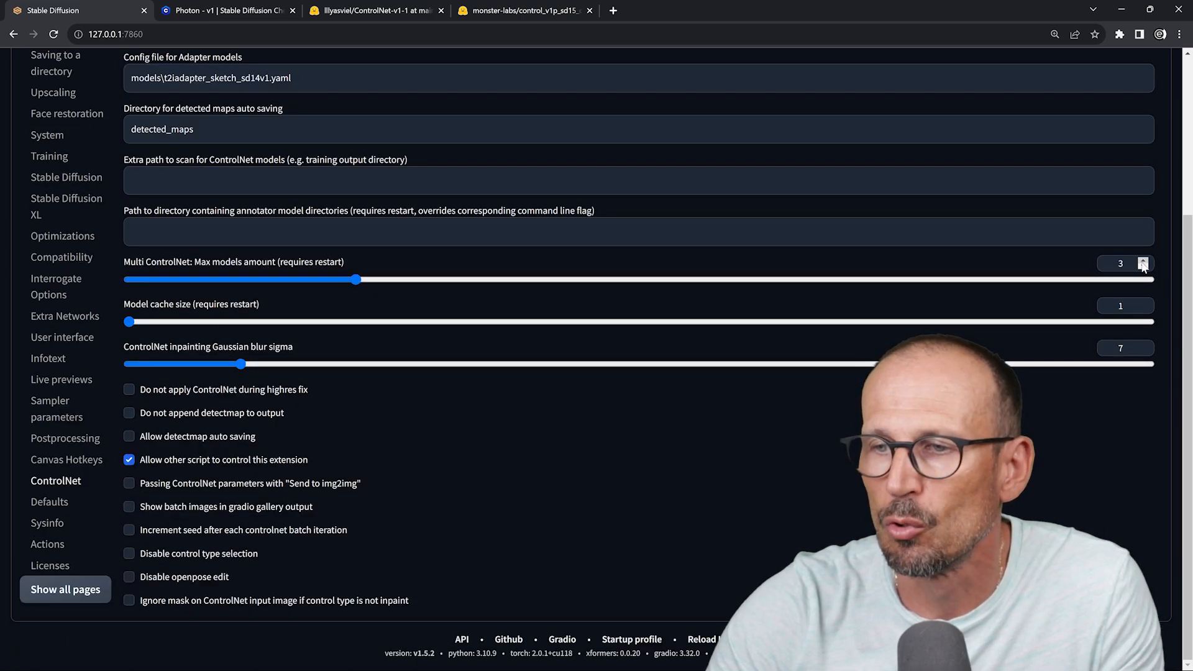
scroll(1082, 266, up, 4)
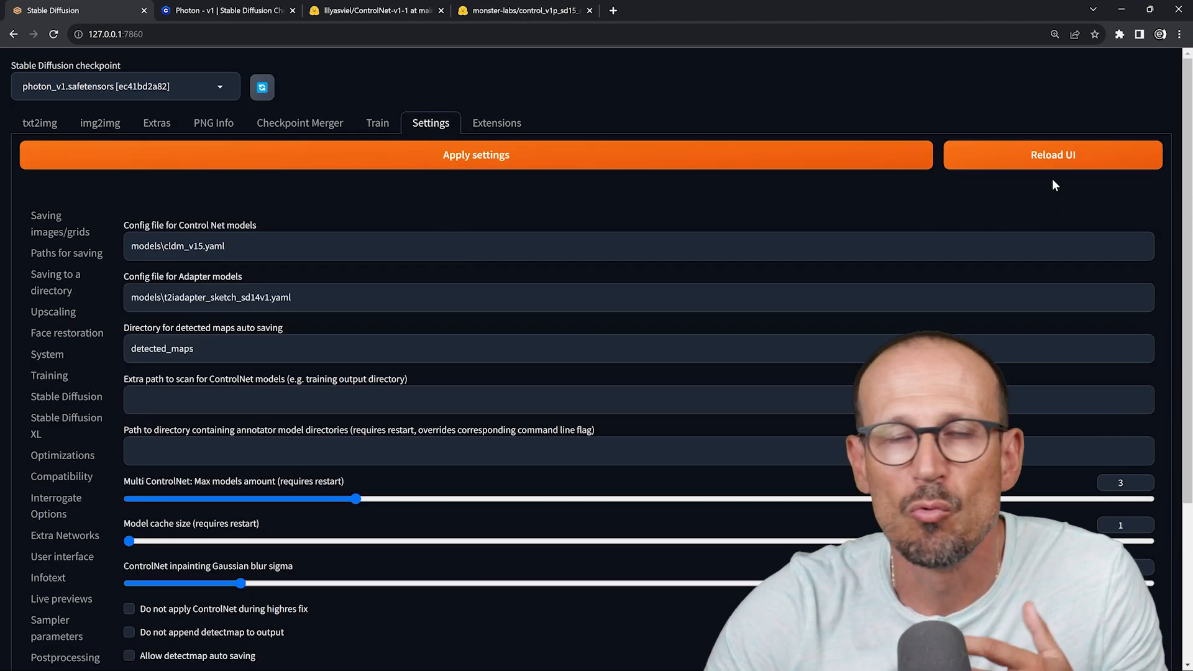
Step: Return to the txt2img page and expand the ControlNet section with its units
click(38, 123)
scroll(38, 124, down, 1)
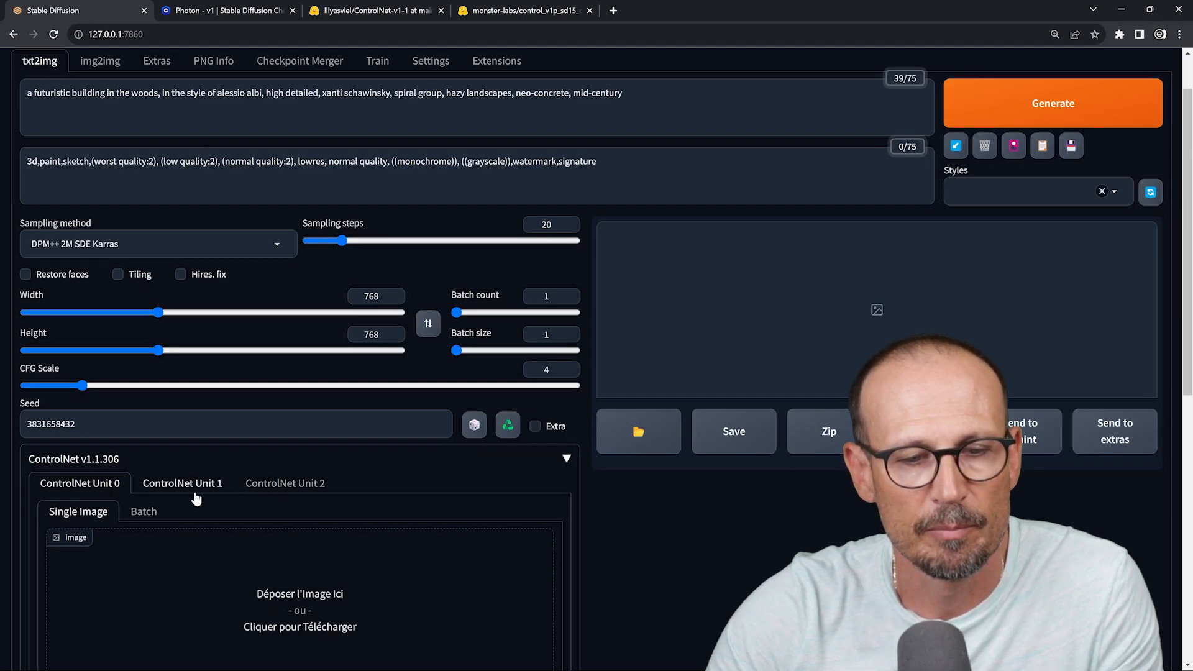
scroll(173, 359, up, 1)
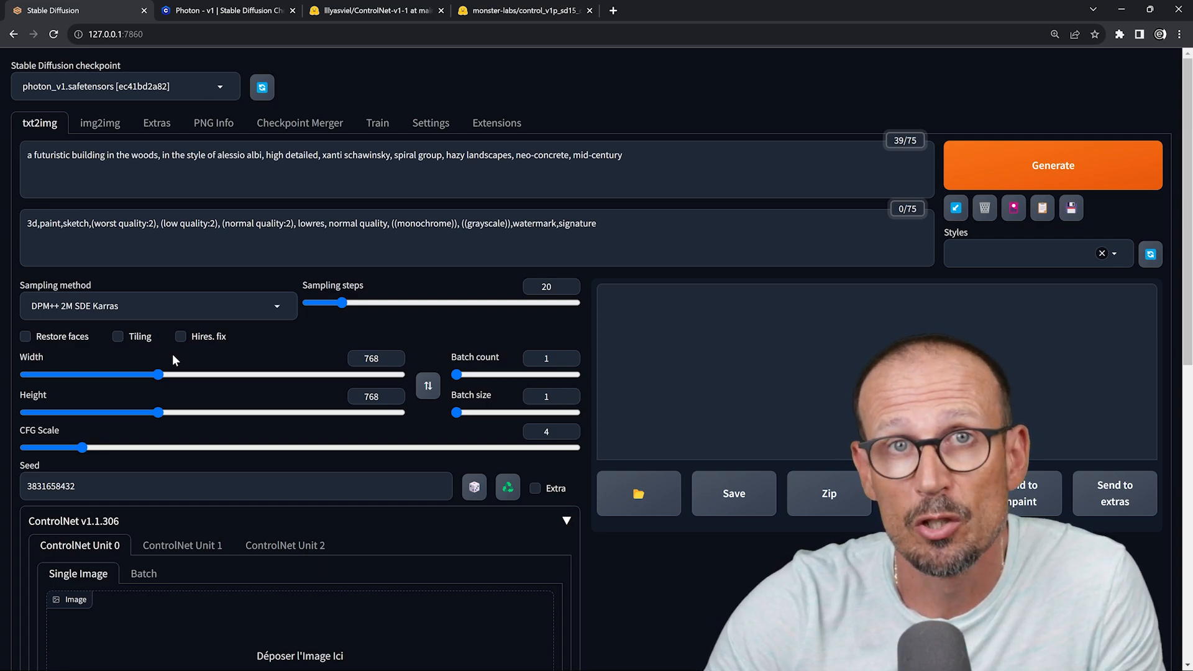
Step: Review the positive prompt and look at the Photon v1 checkpoint page on Civitai before returning to Stable Diffusion
drag(623, 155, 28, 155)
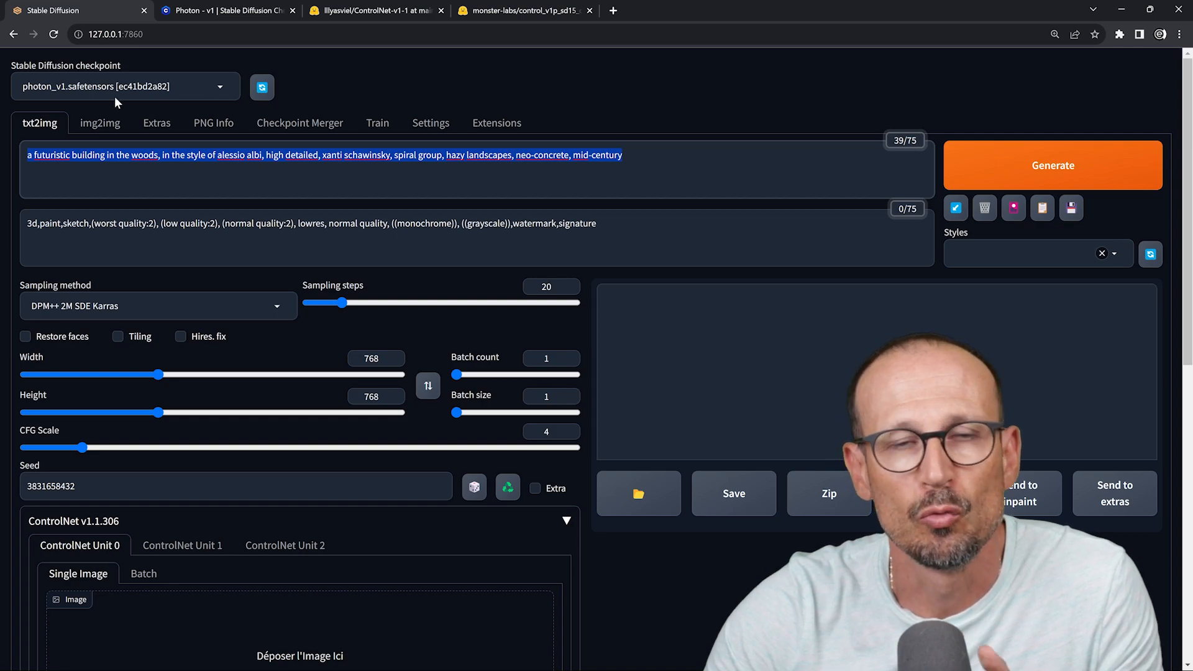
click(222, 10)
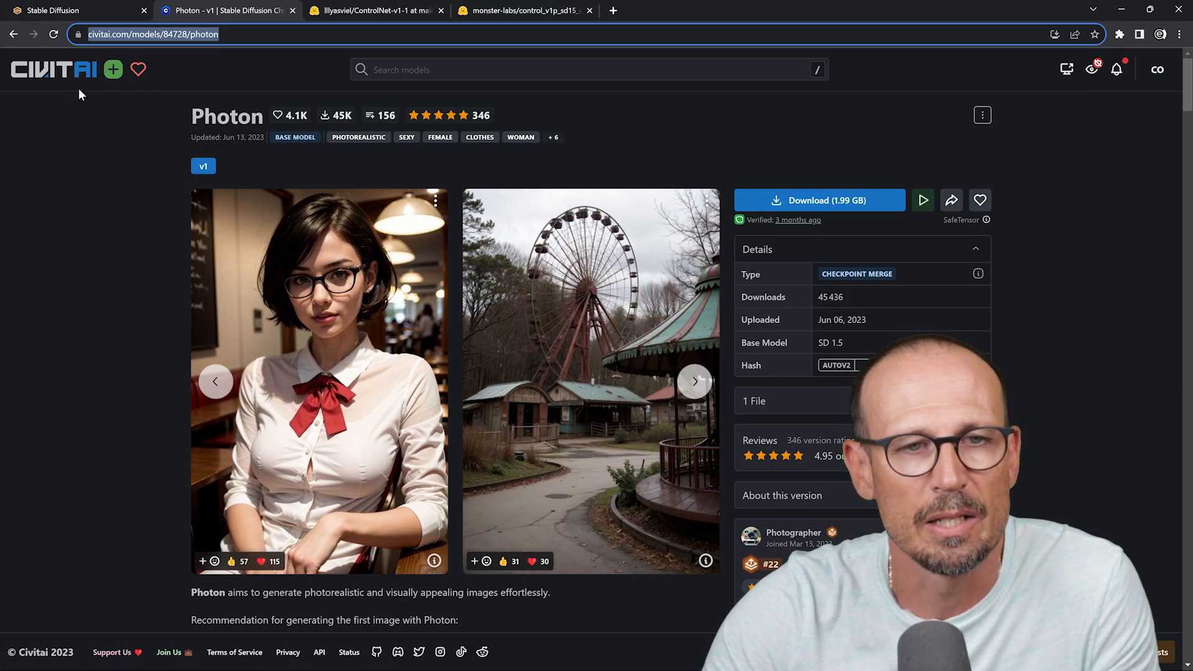
click(74, 11)
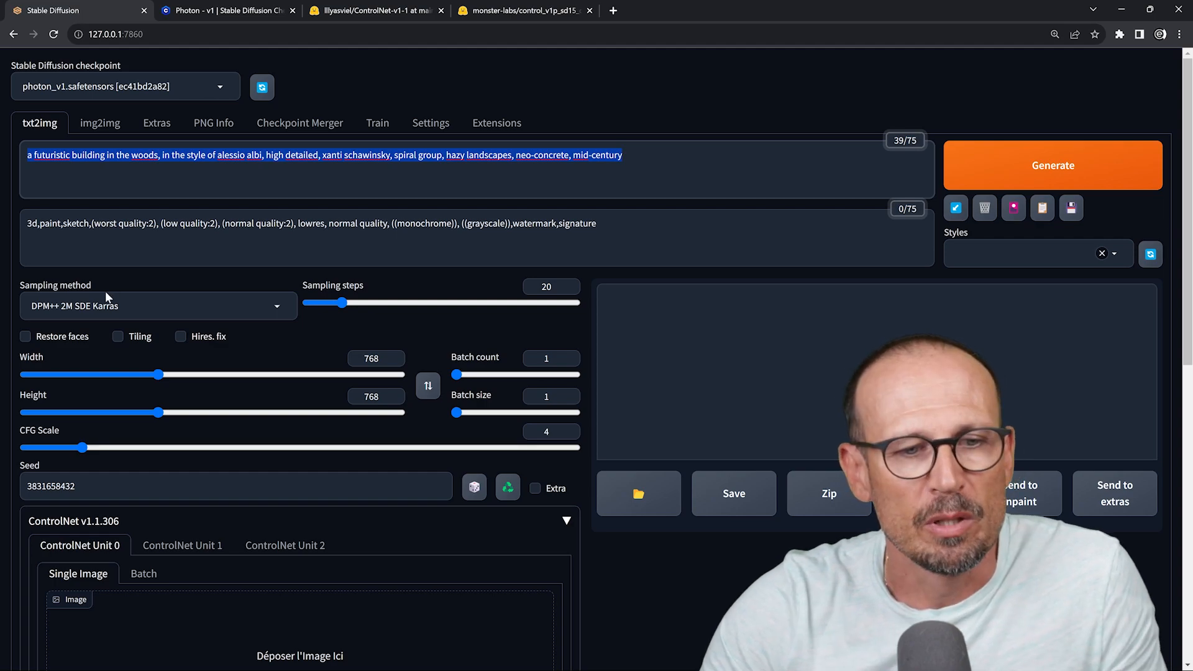
Step: Set ControlNet Unit 0 to the Tile control type with the preprocessor set to none
scroll(105, 297, down, 1)
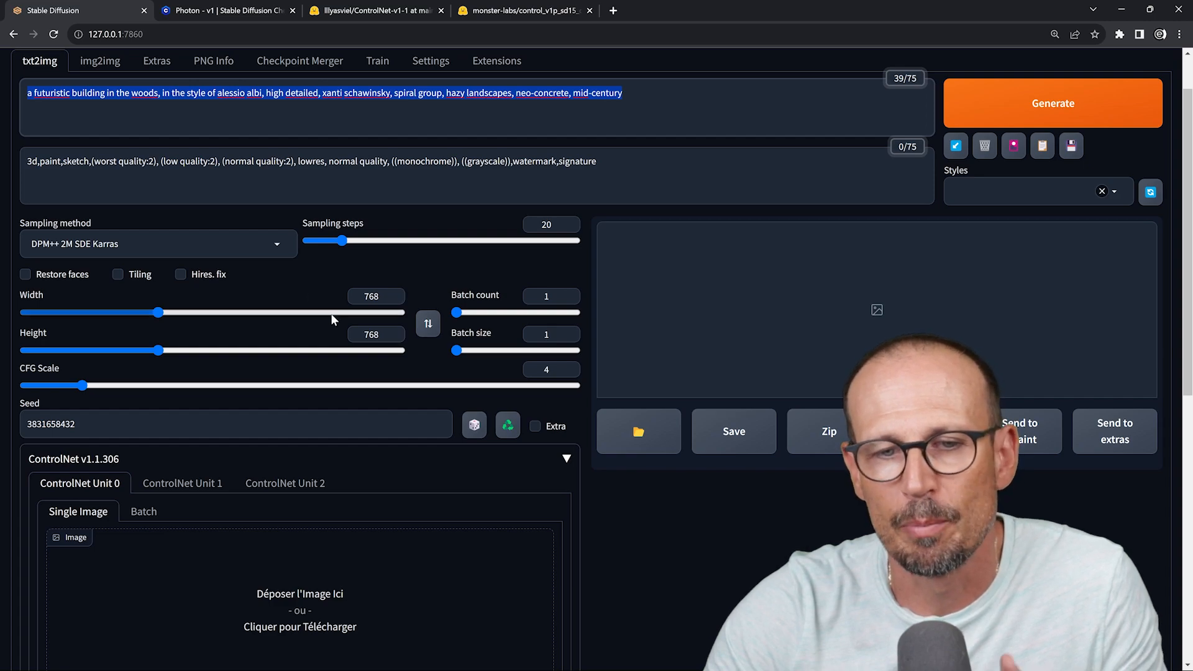
scroll(150, 316, down, 1)
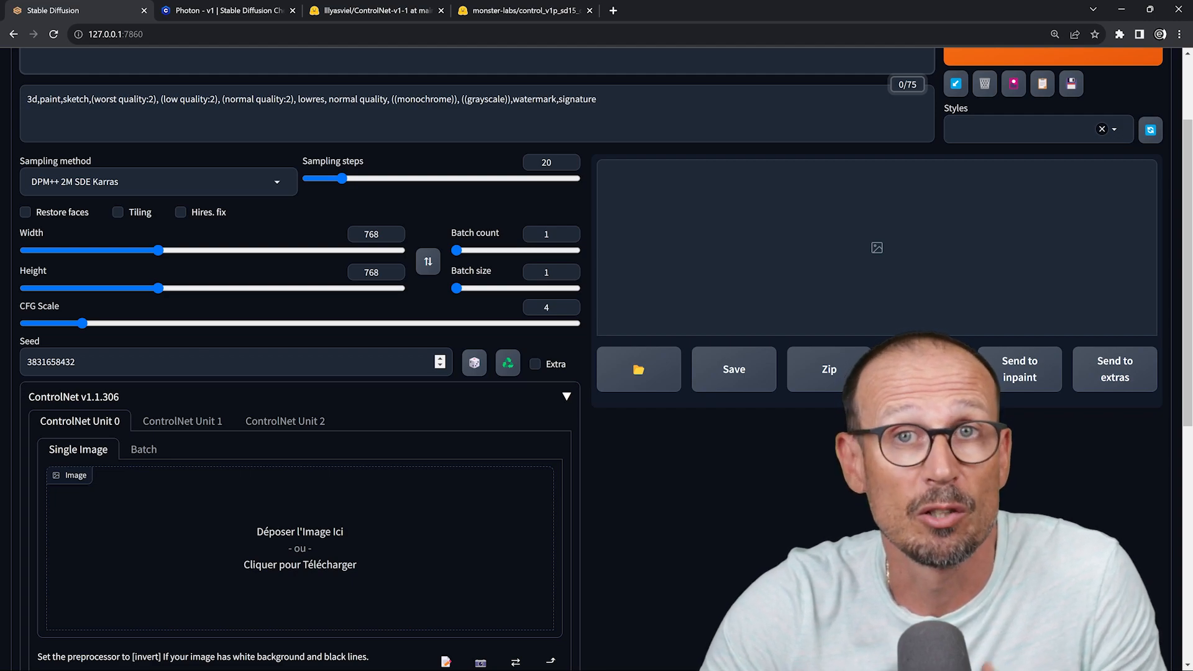
scroll(197, 341, down, 2)
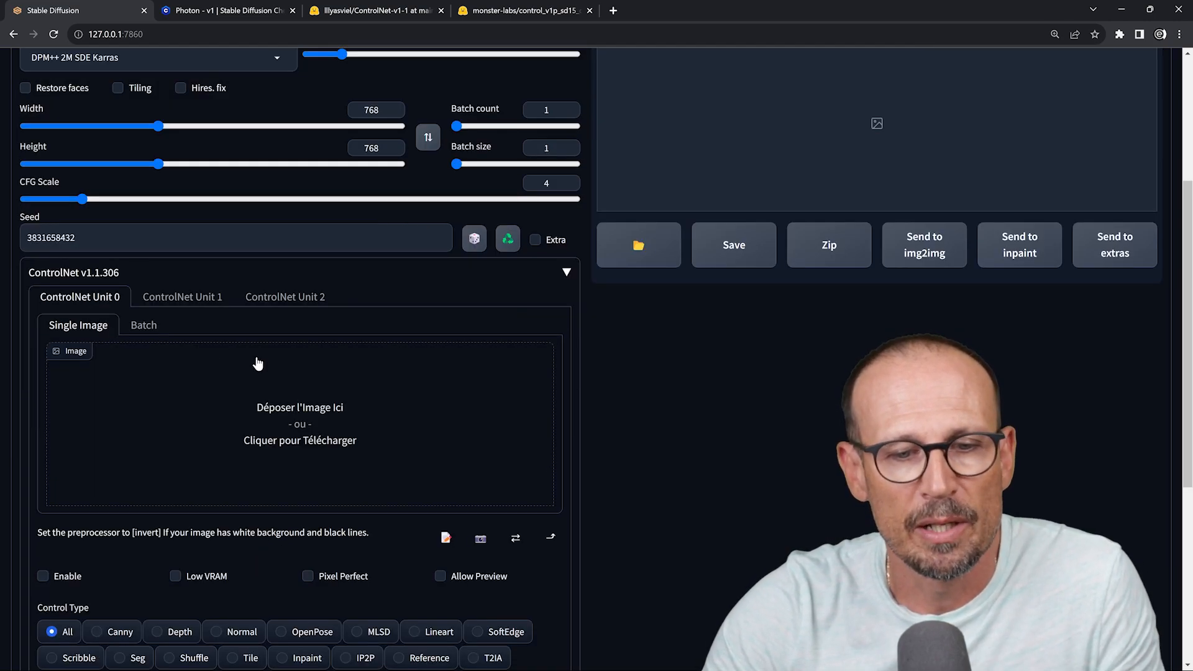
scroll(263, 366, down, 1)
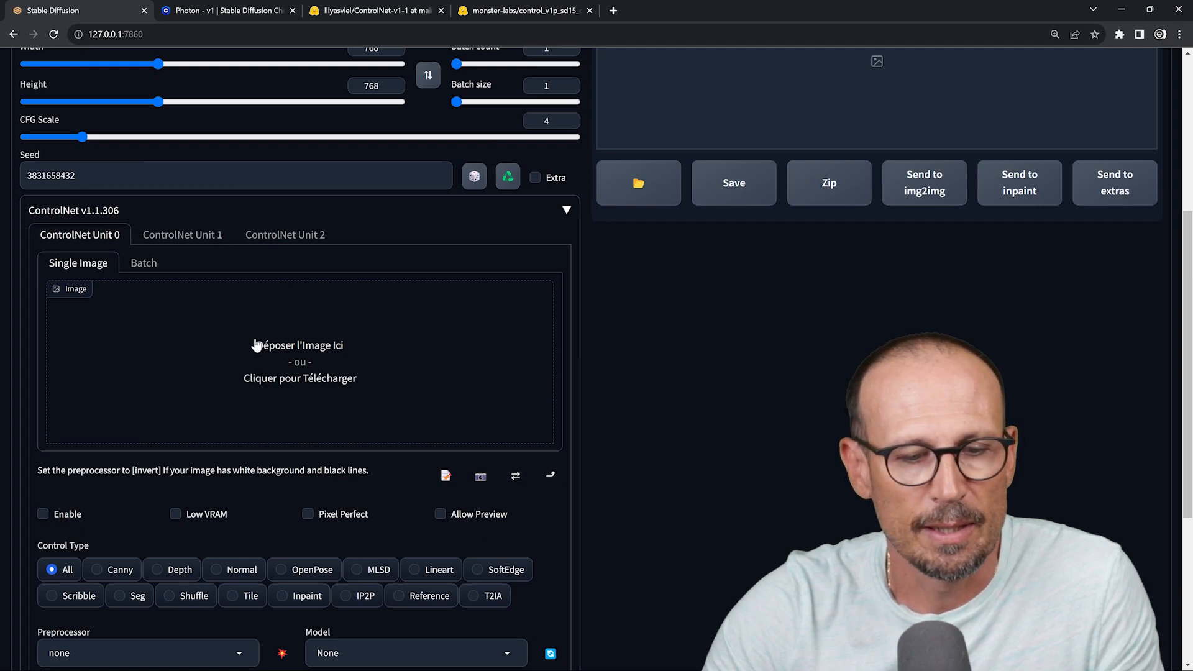
scroll(257, 344, down, 3)
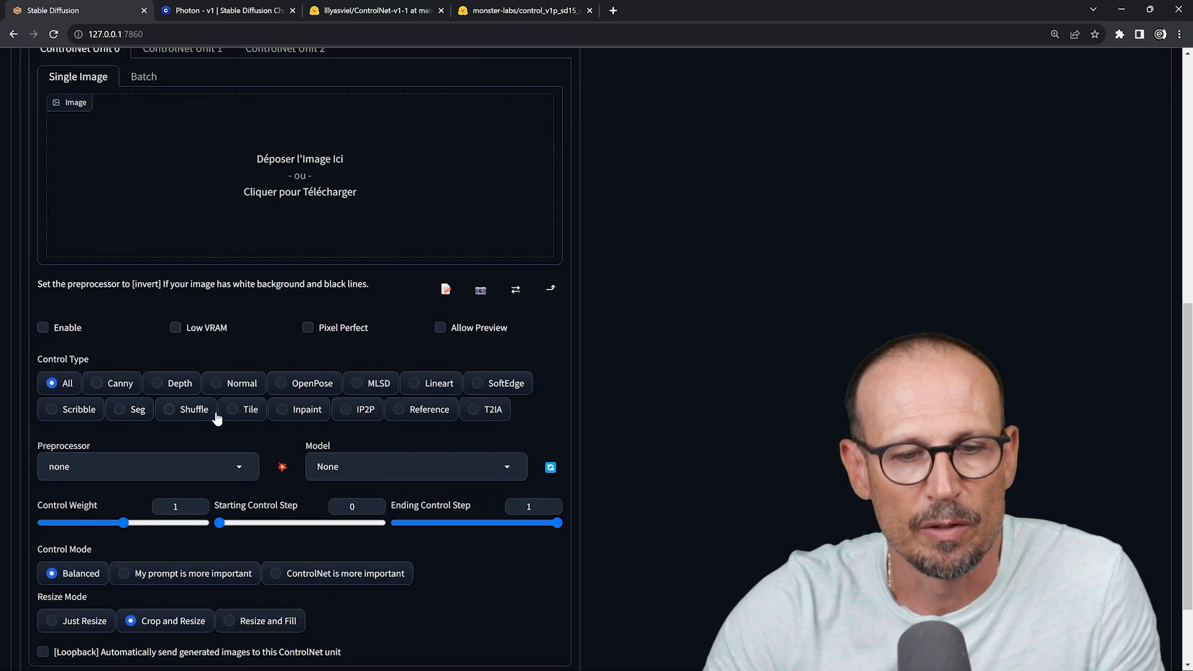
click(233, 408)
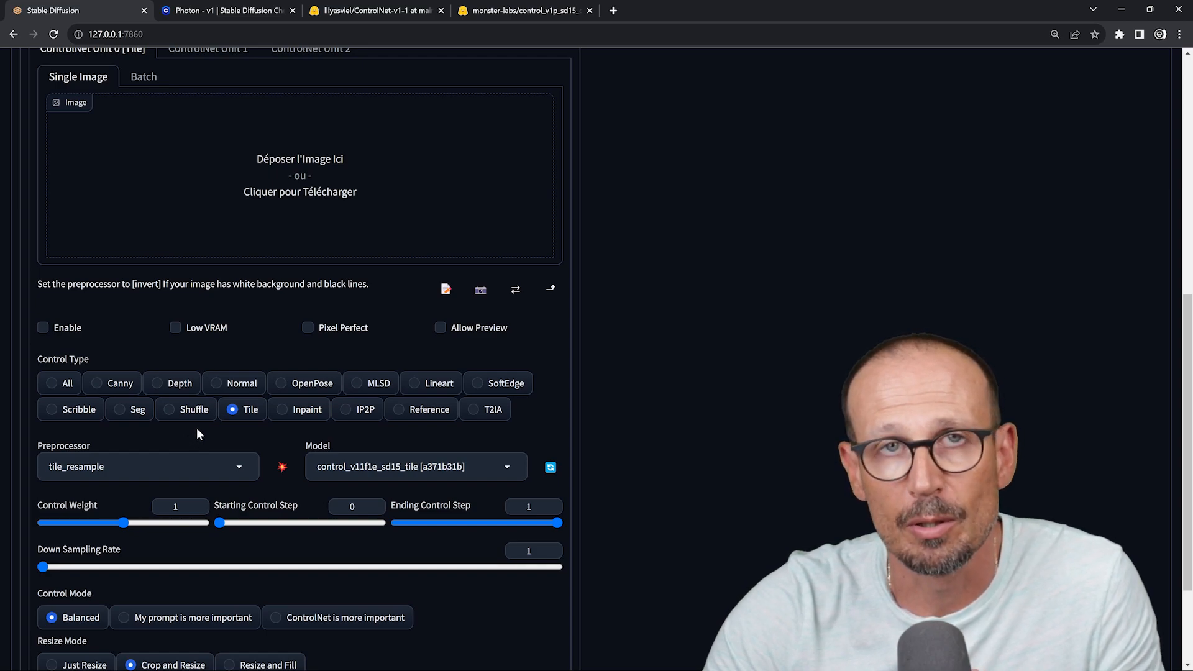
click(241, 467)
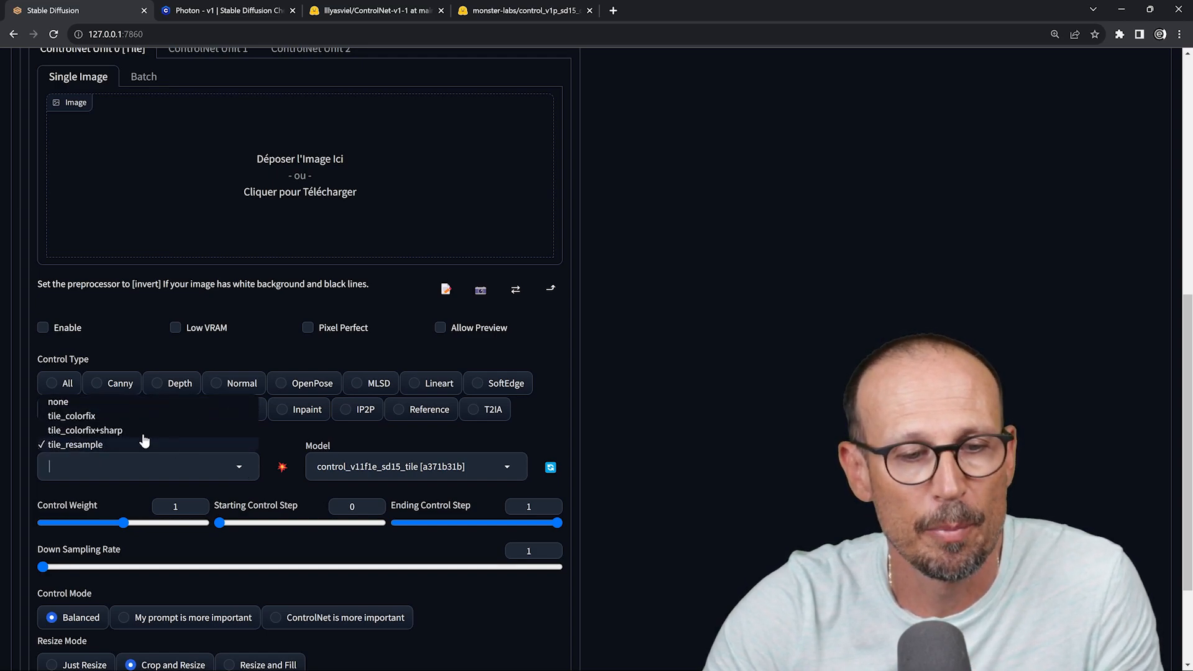
click(59, 403)
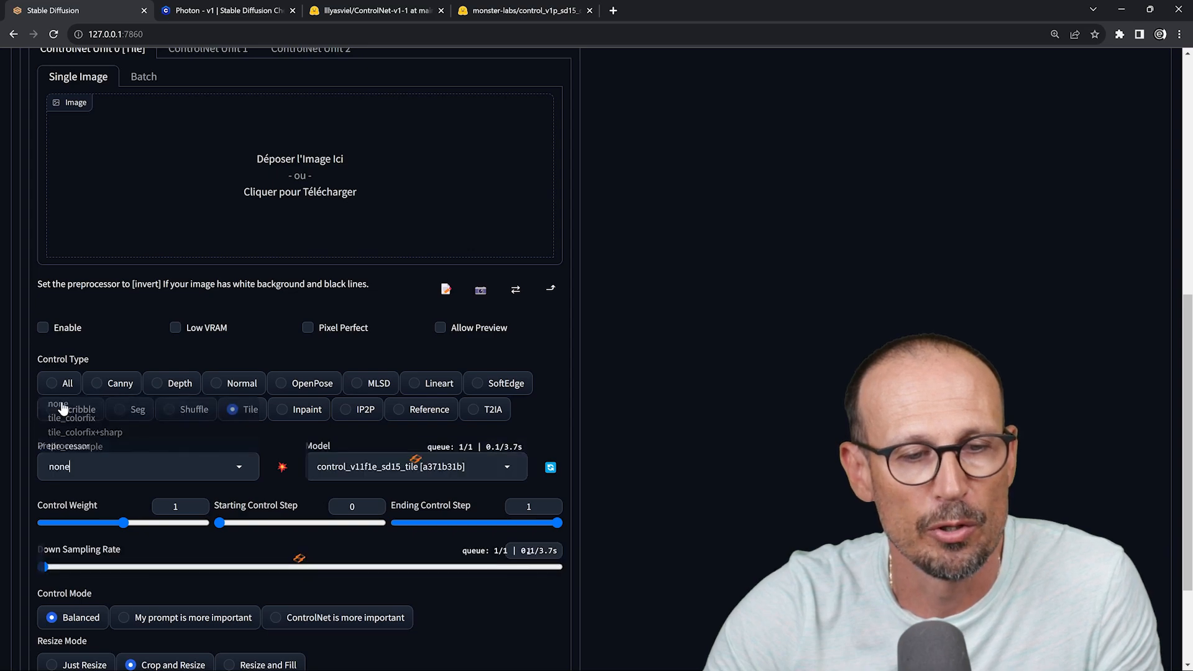
Step: Load the black question mark on white into the enabled ControlNet Unit 0, and generate the image and view it enlarged
scroll(143, 439, up, 2)
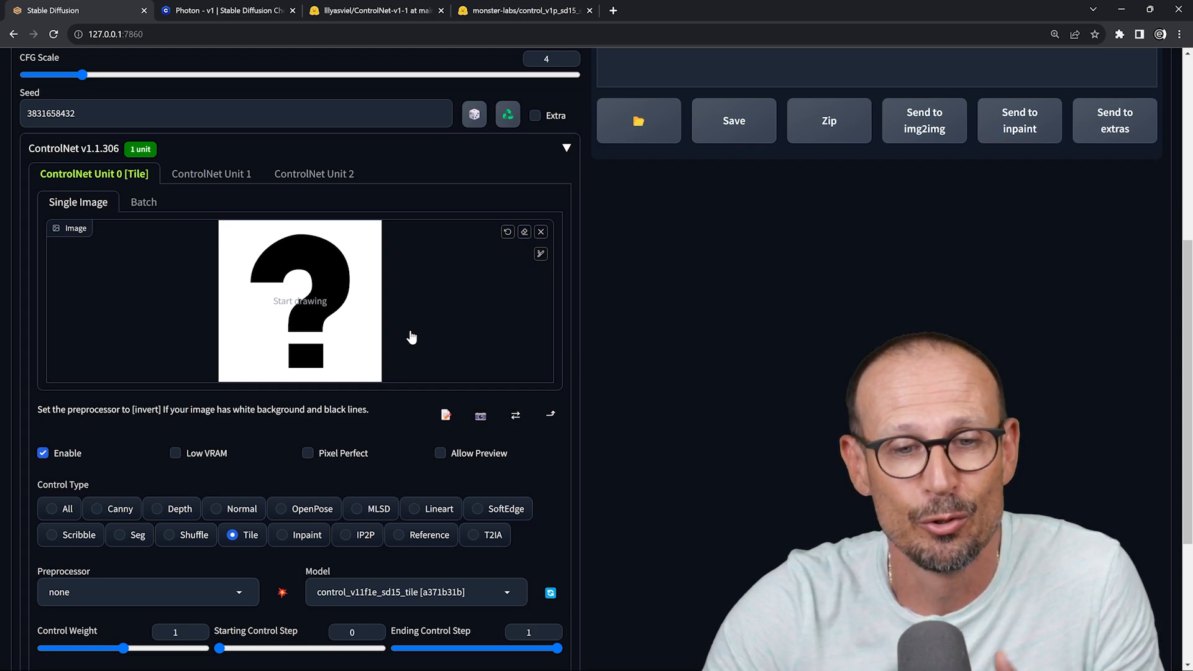
scroll(344, 402, down, 1)
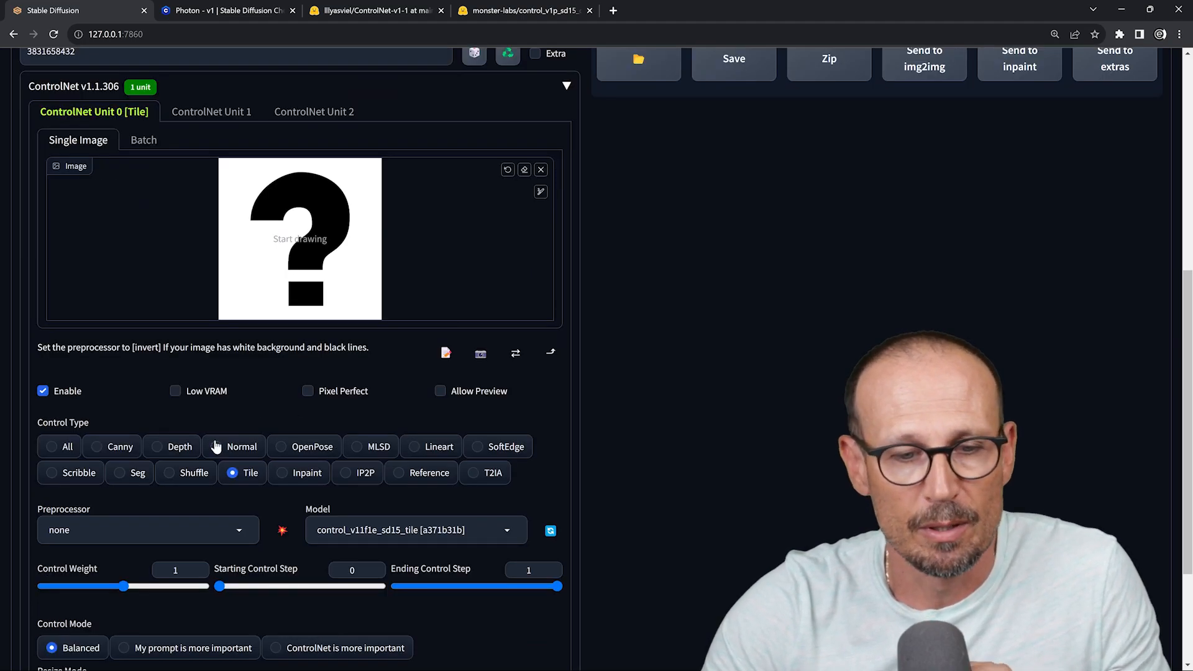
scroll(289, 507, down, 1)
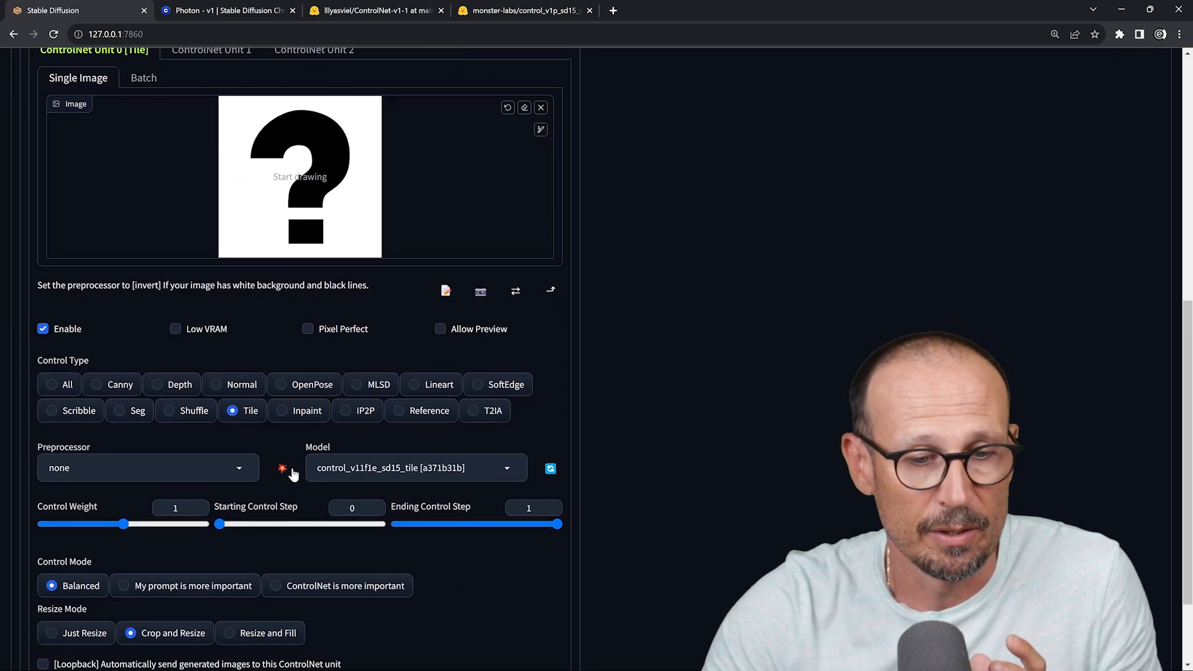
scroll(286, 457, up, 8)
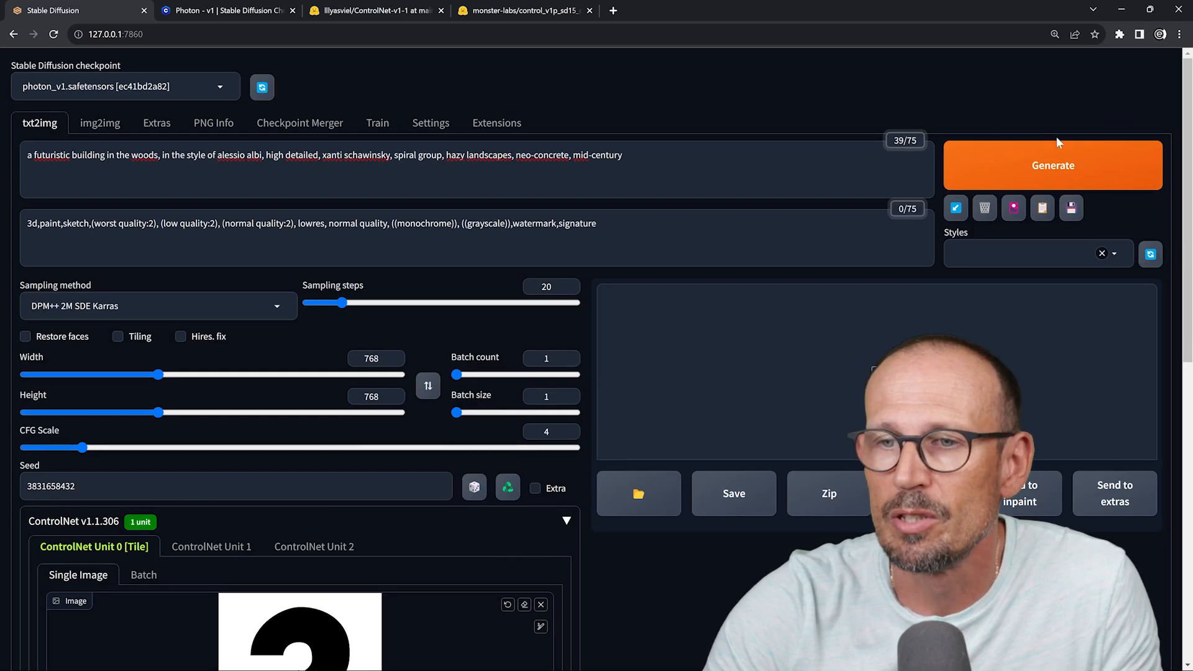
click(1053, 166)
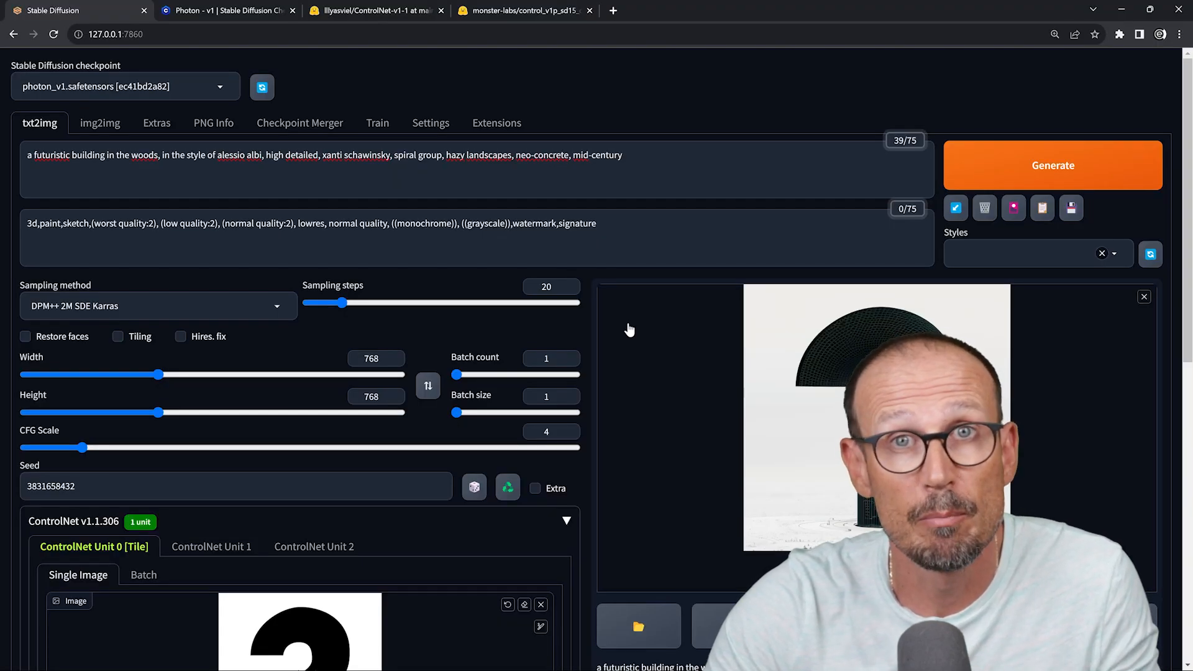
click(629, 329)
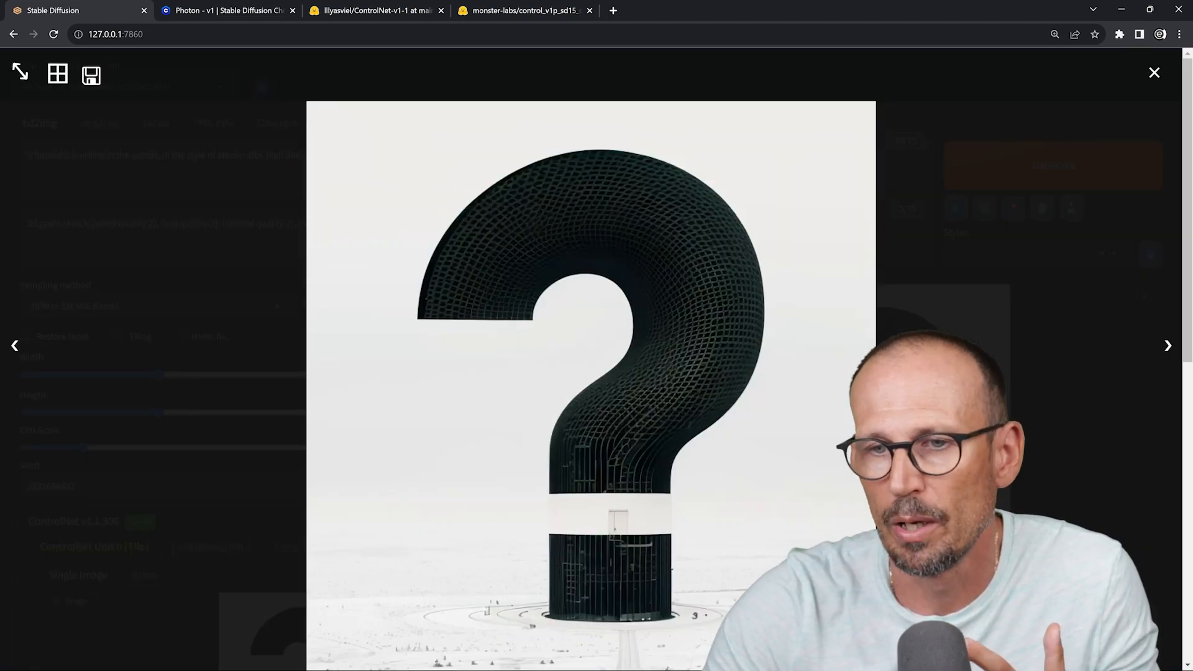
click(1155, 72)
Step: Replace the ControlNet Unit 0 image with the question mark on a blue-to-green gradient and generate a new image
scroll(454, 418, down, 3)
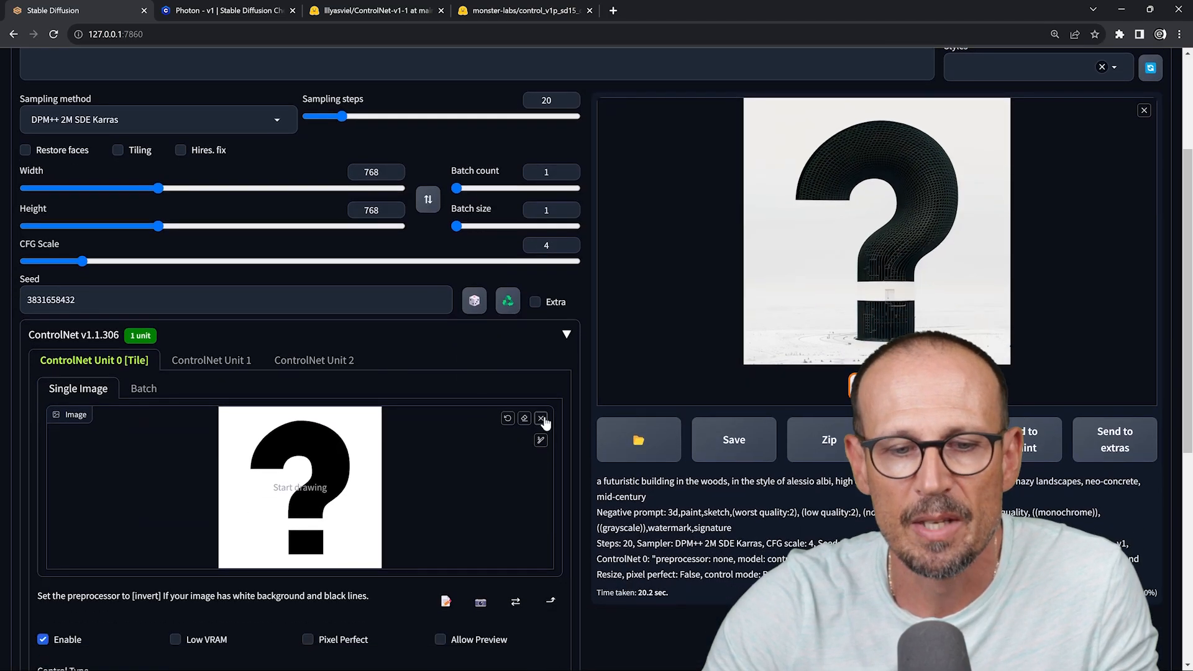
click(541, 419)
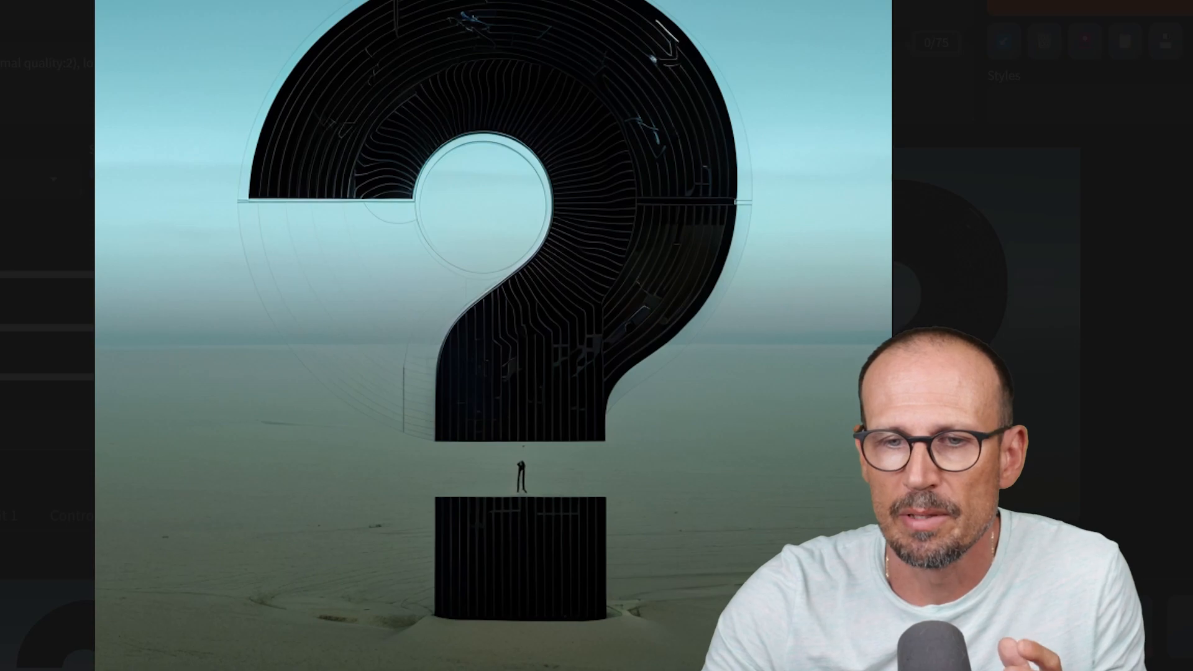
key(Escape)
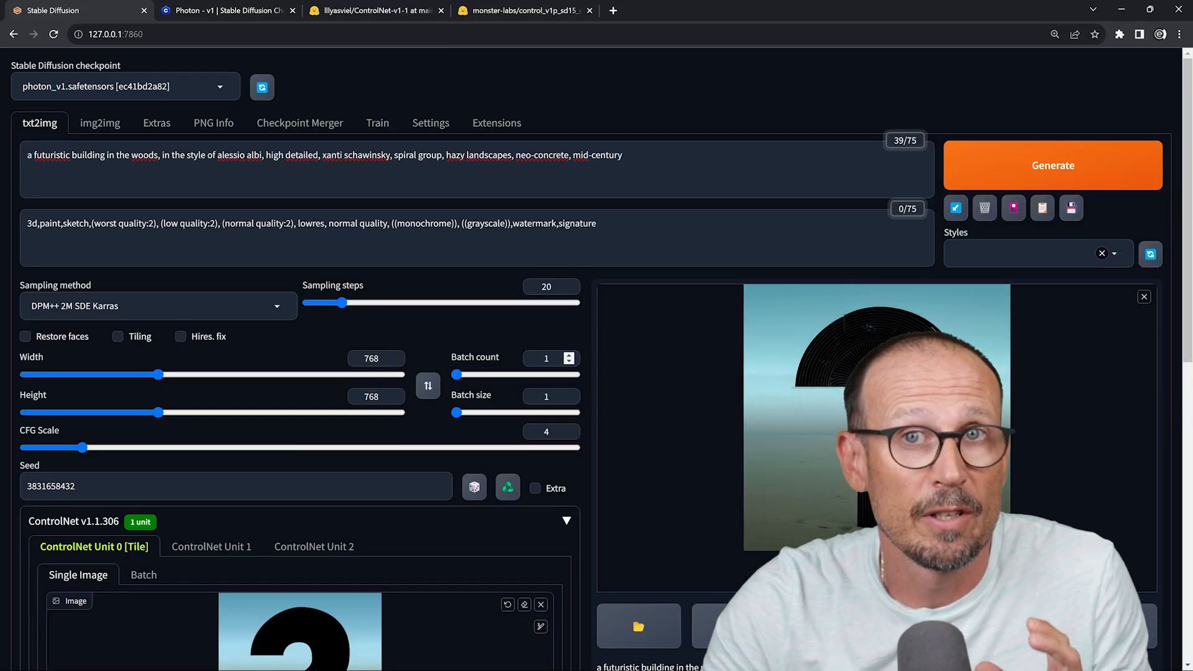
Step: Set the control weight of ControlNet Unit 0 to 0.6 and regenerate the image
scroll(535, 386, down, 5)
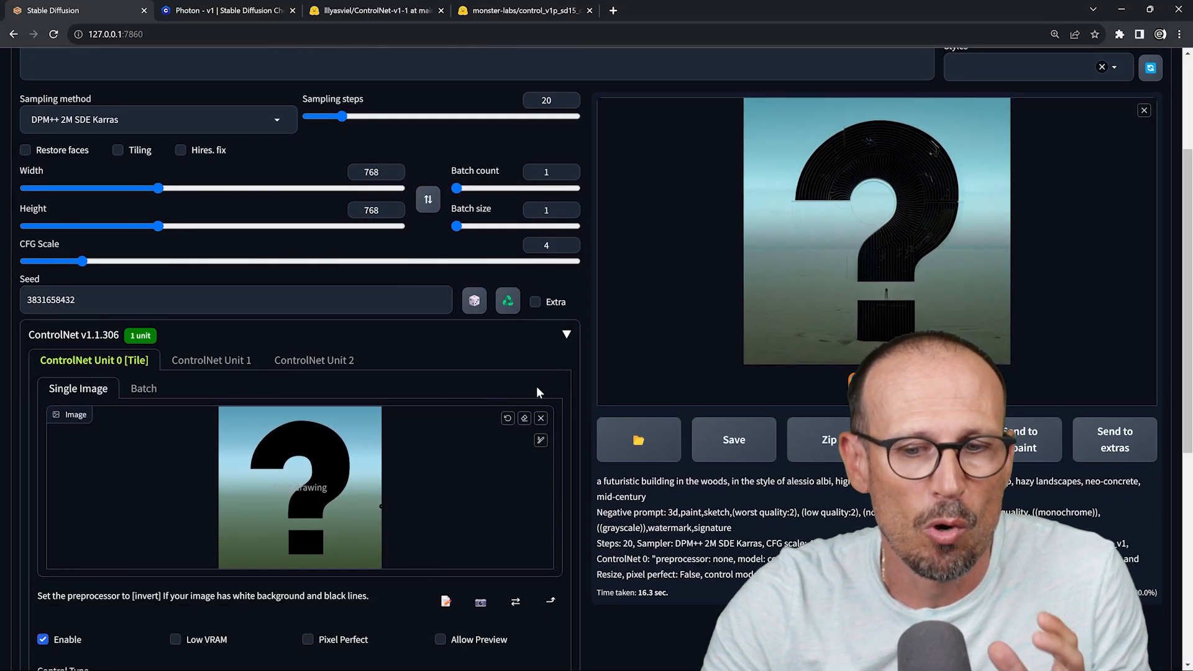
scroll(113, 494, down, 4)
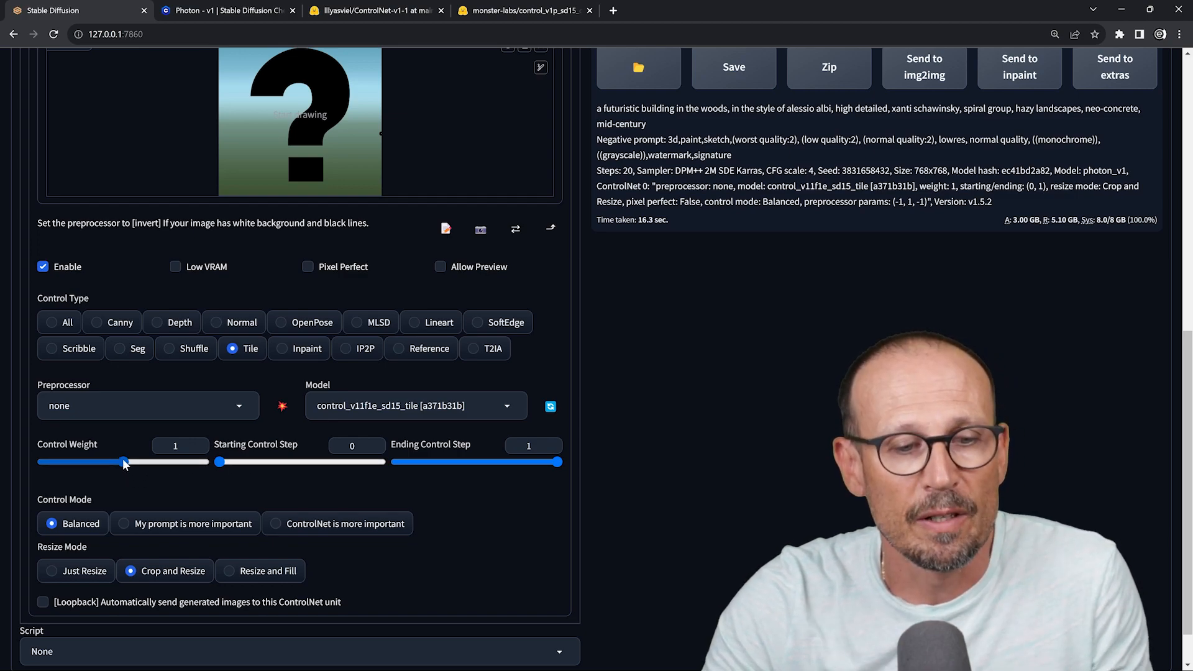
drag(113, 458, 92, 460)
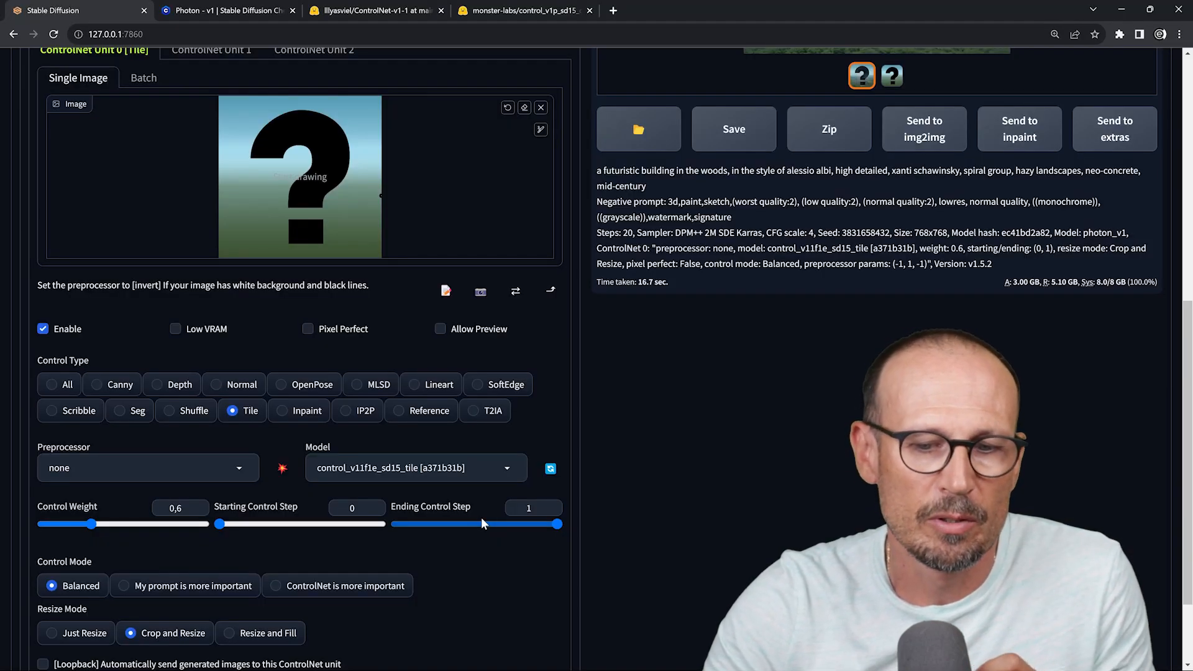
Step: Lower the ending control step of ControlNet Unit 0, and regenerate the image and view it enlarged
drag(556, 525, 512, 525)
drag(512, 525, 508, 524)
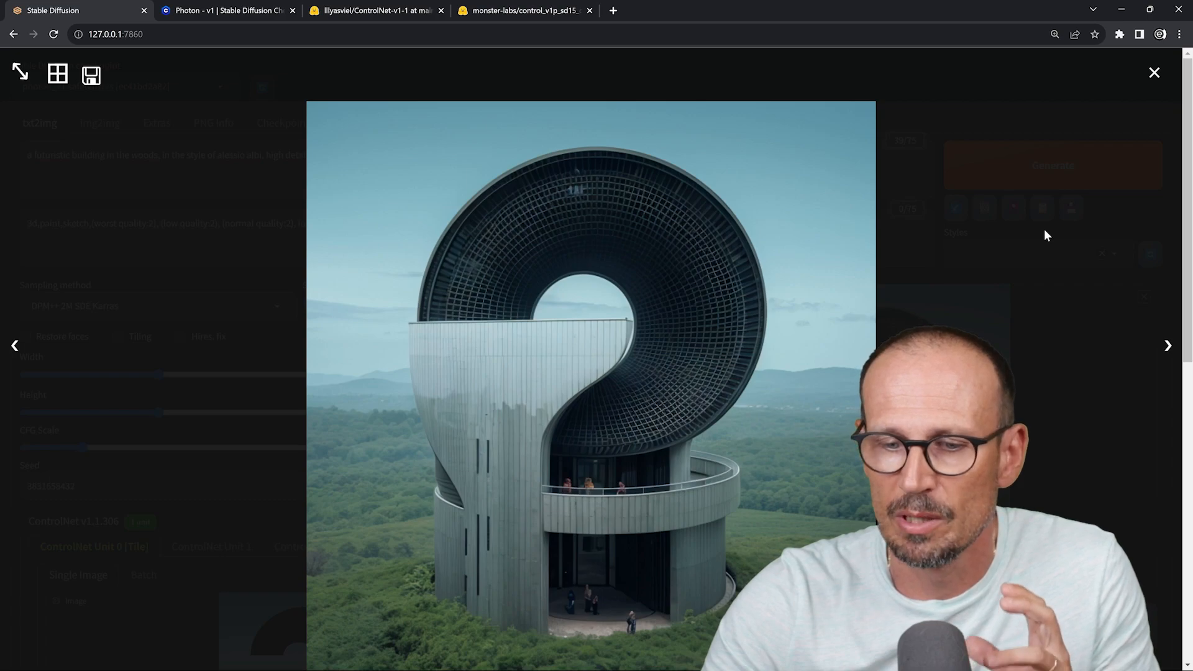
click(1154, 72)
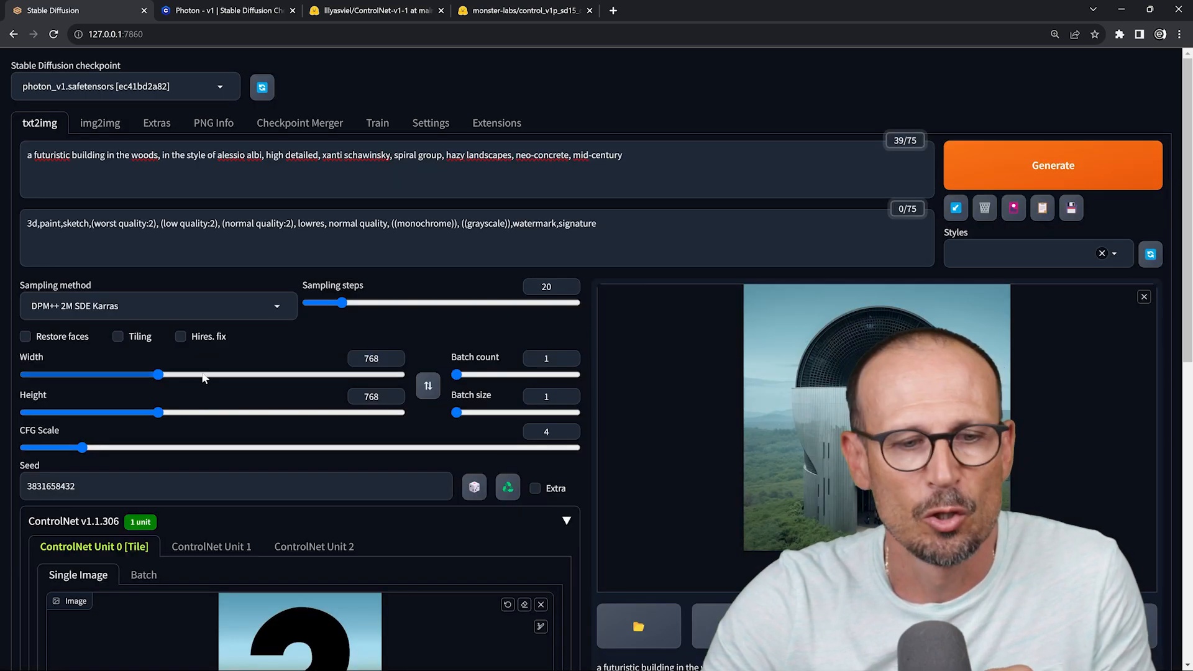
Step: Disable ControlNet Unit 0, and load Sans titre-6.jpg into ControlNet Unit 1 and enable that unit
scroll(233, 400, down, 5)
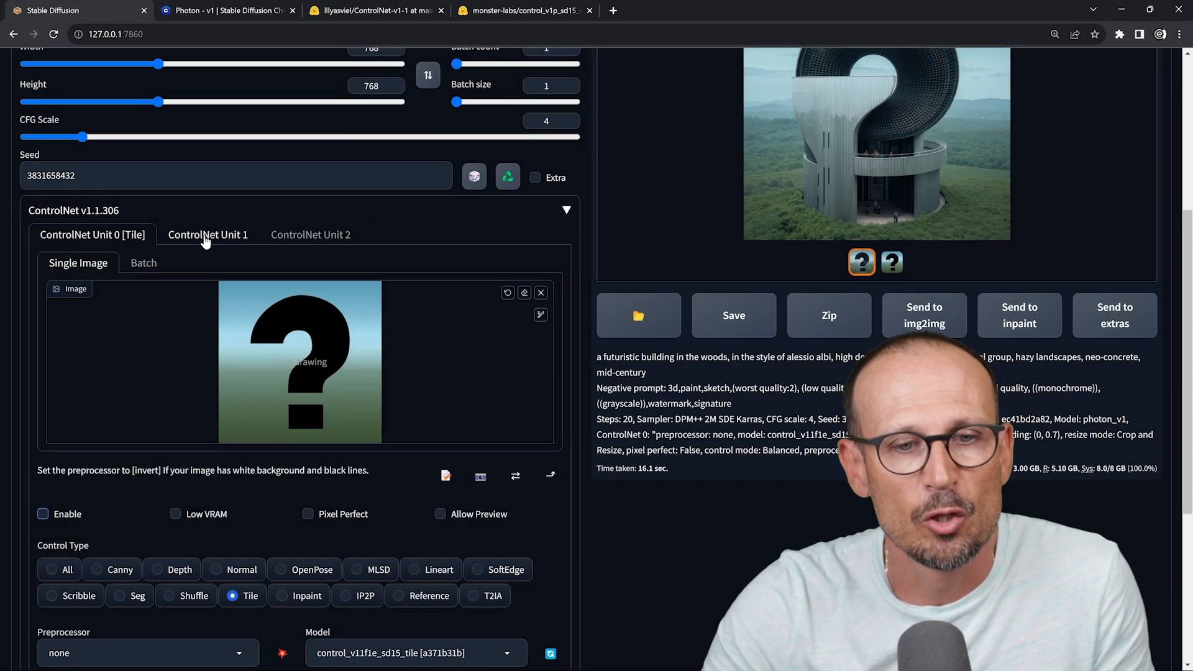
click(204, 242)
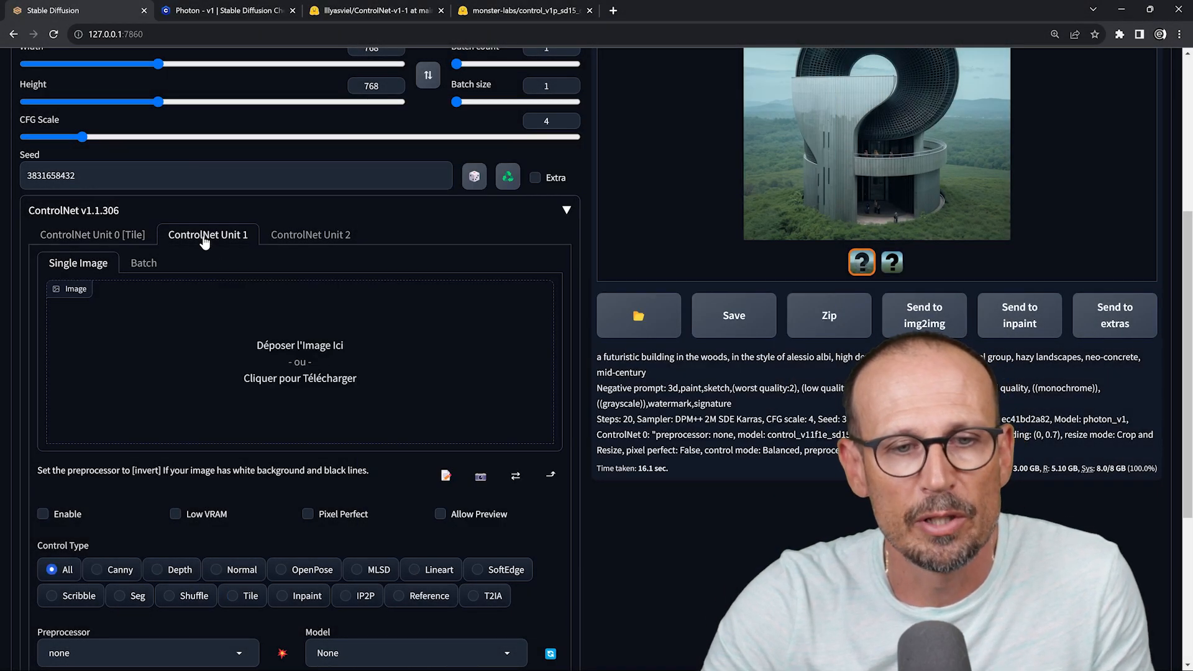
click(301, 363)
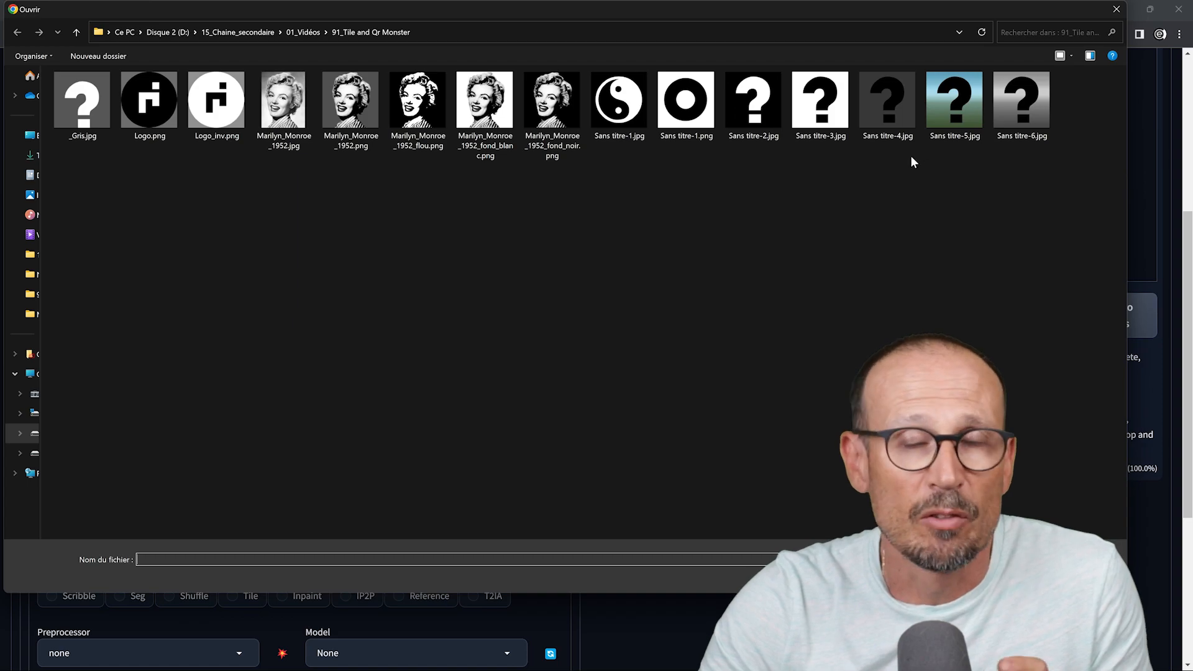
click(1006, 111)
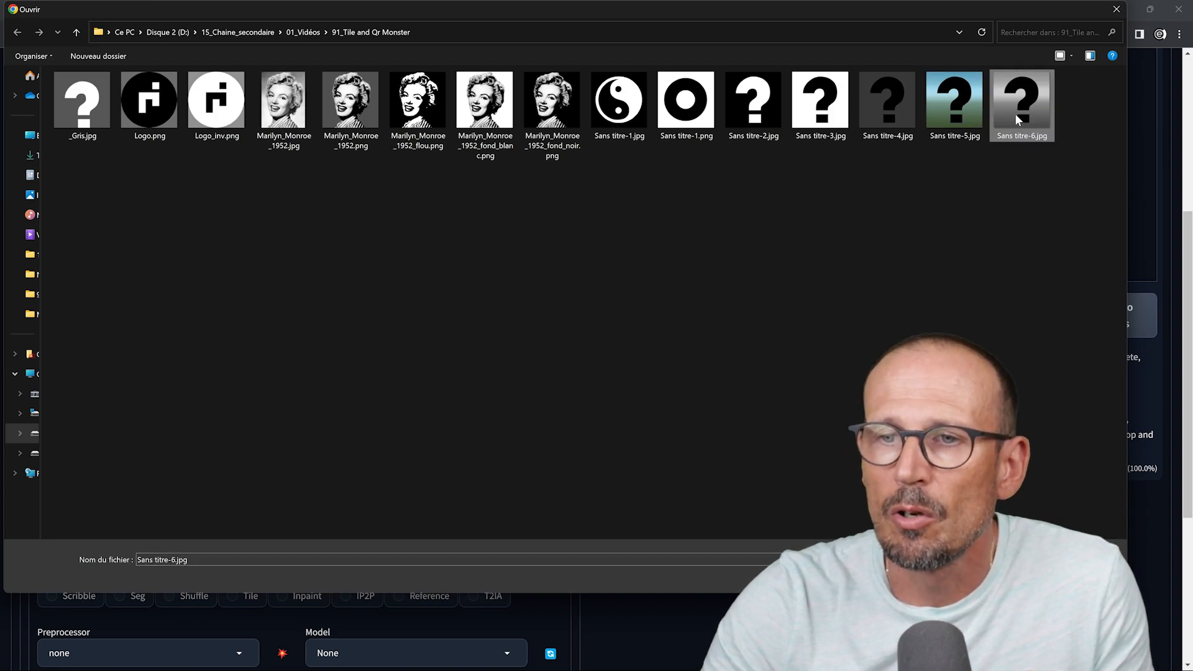
double_click(1015, 114)
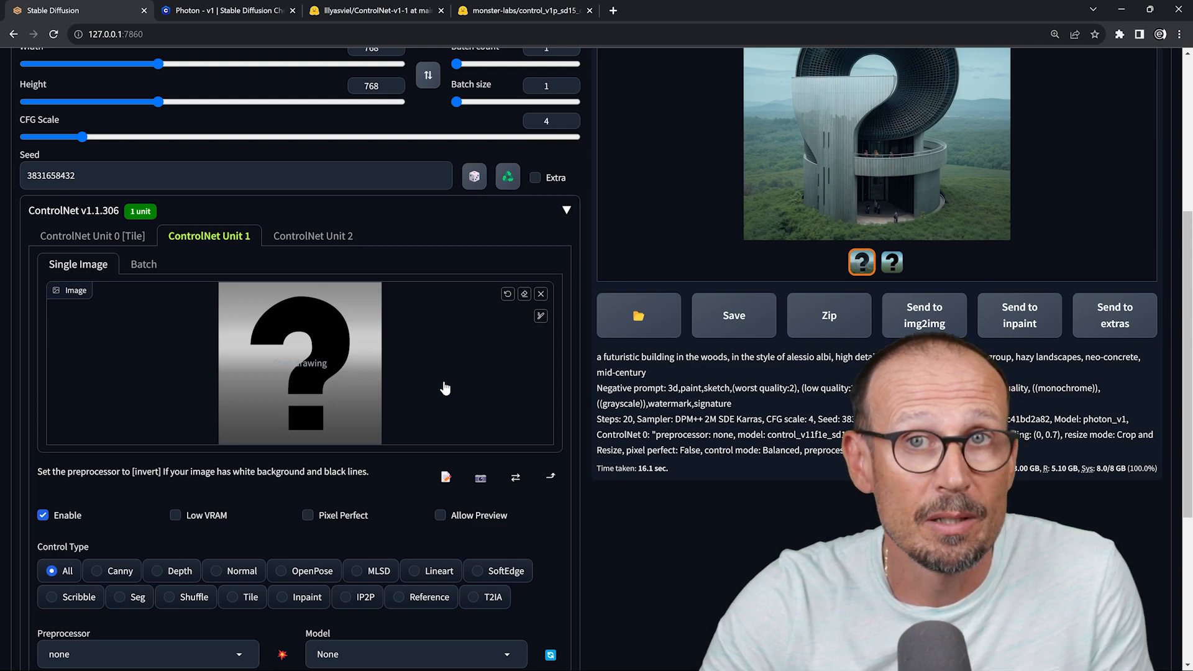
Step: Choose the control_v1p_sd15_qrcode_monster_v2 model for ControlNet Unit 1, and generate the image and view it enlarged
scroll(444, 389, down, 3)
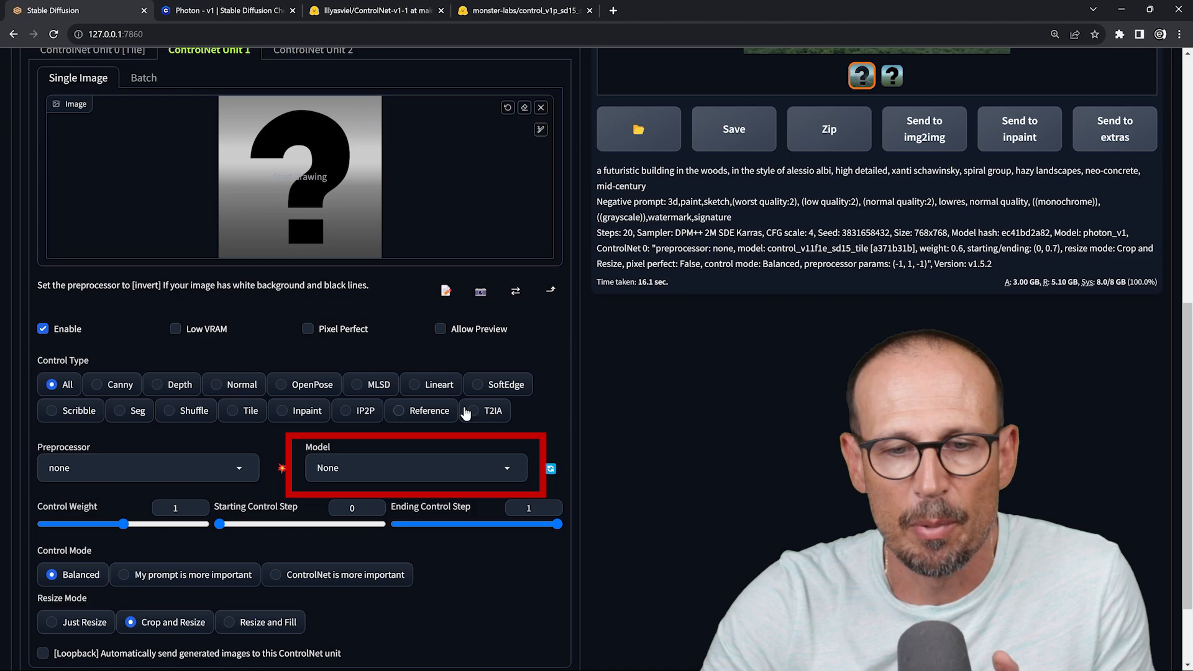
click(503, 473)
scroll(479, 361, down, 7)
click(429, 249)
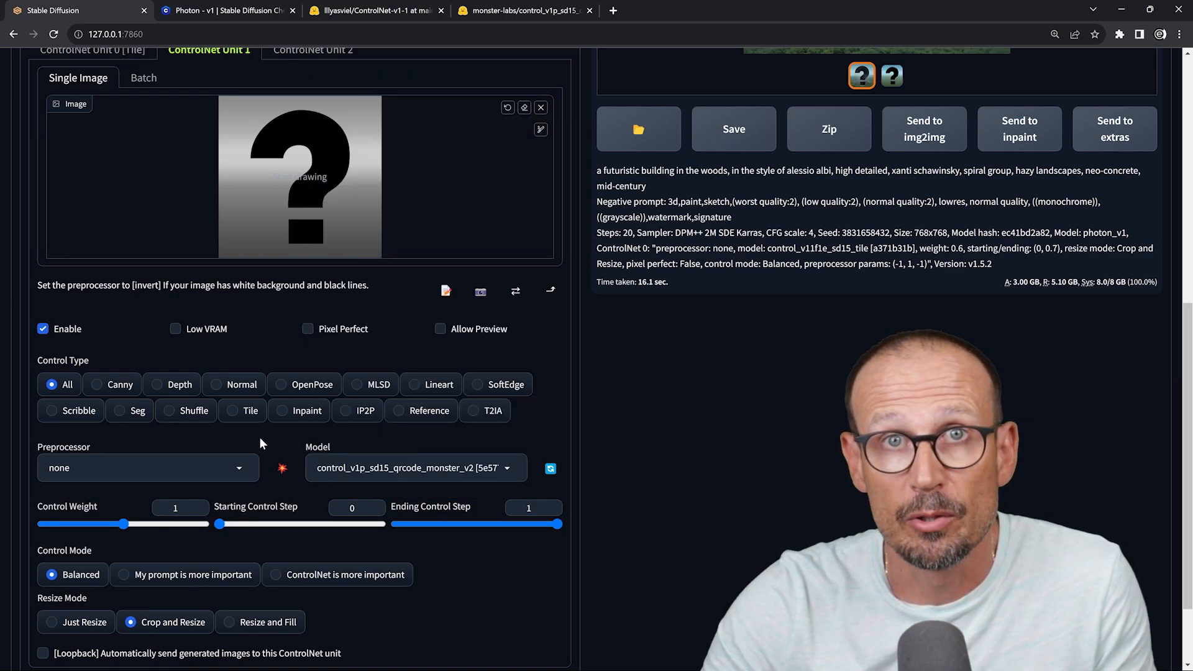
scroll(260, 438, down, 1)
scroll(236, 511, down, 1)
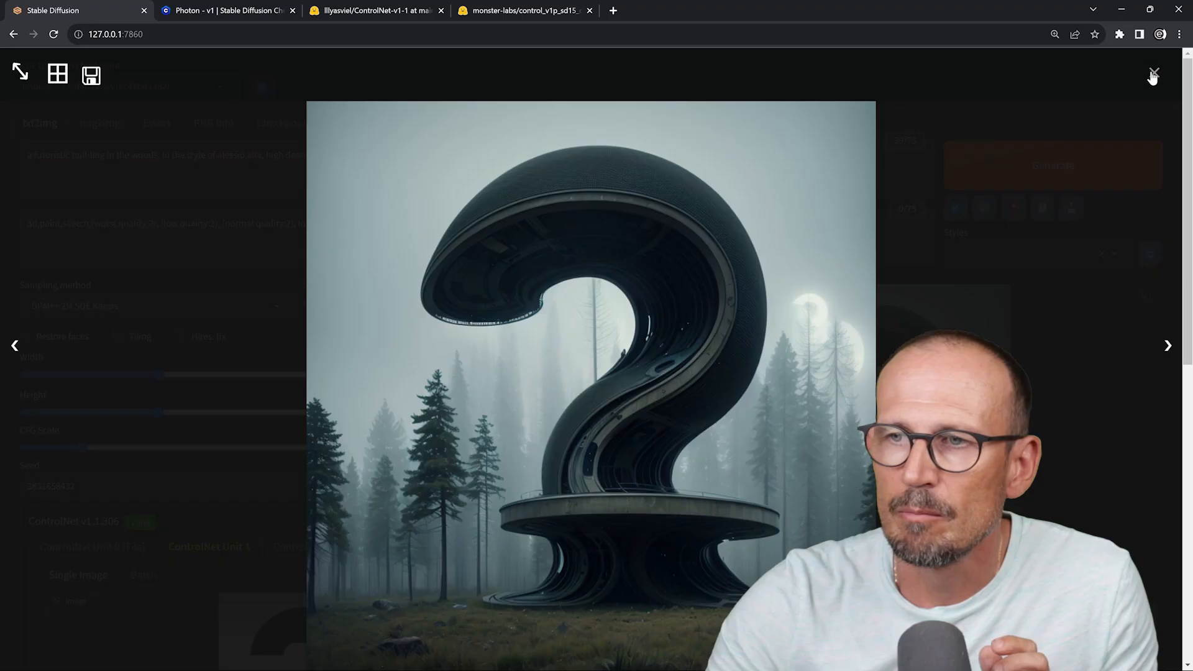
click(1153, 75)
Step: Set the control weight of ControlNet Unit 1 to 1.5 and regenerate the image
scroll(437, 386, down, 6)
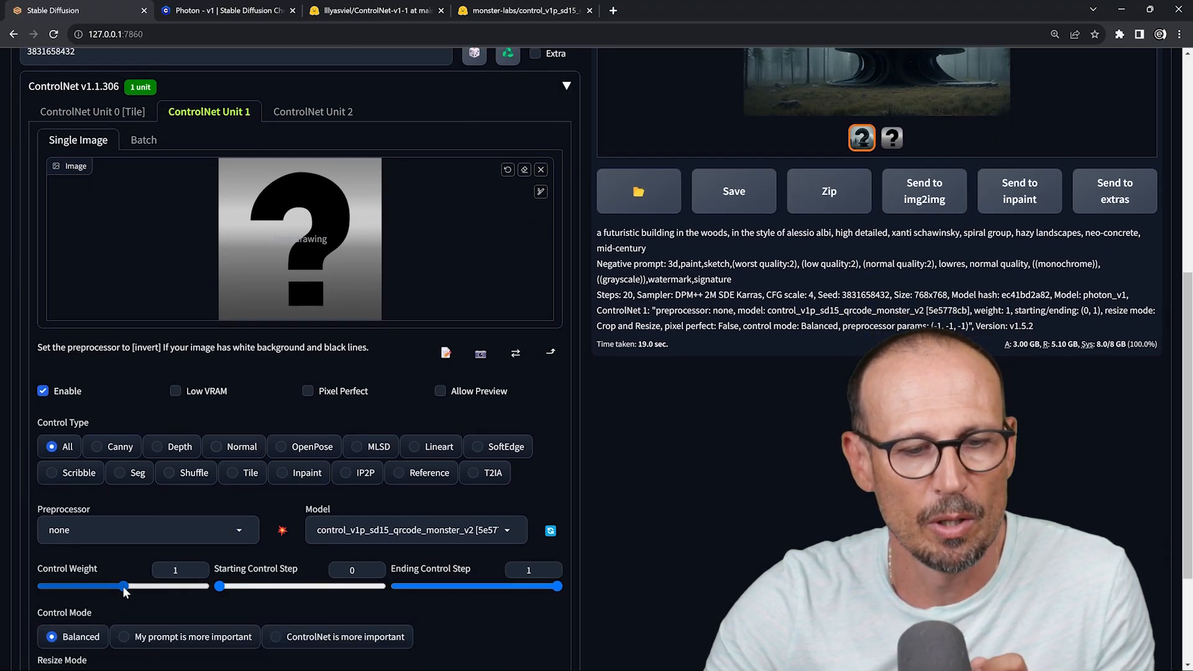
drag(123, 587, 165, 589)
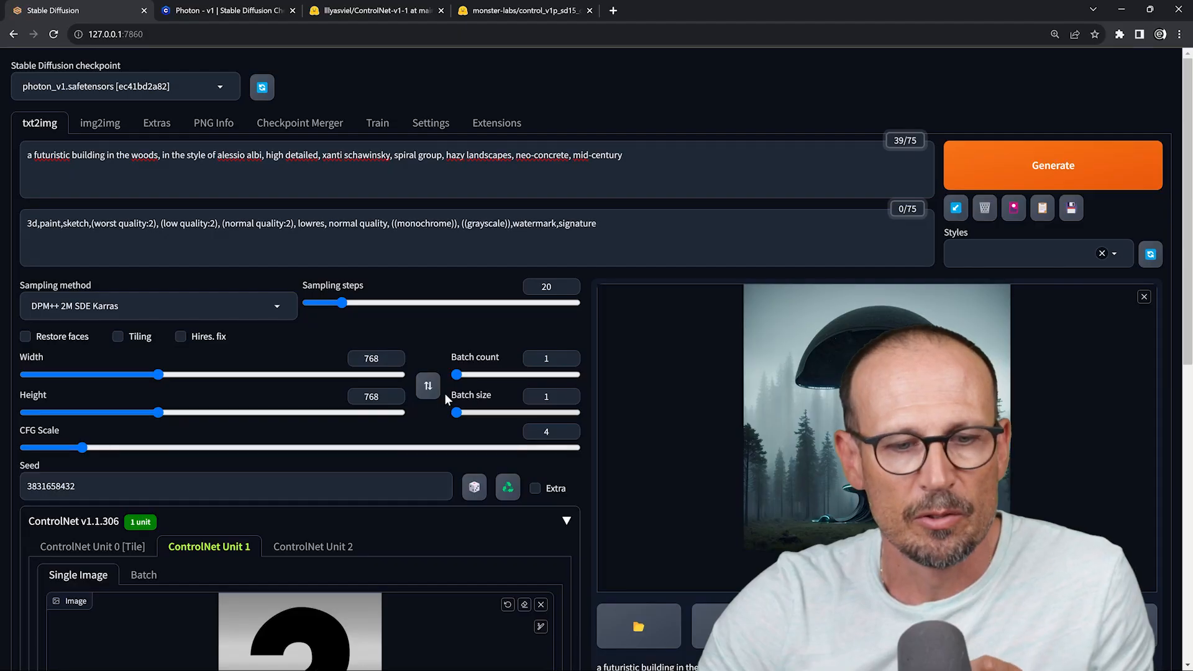
Step: Disable ControlNet Unit 1, and enable ControlNet Unit 2 with Sans titre-6.jpg and the Canny control type
scroll(156, 515, down, 5)
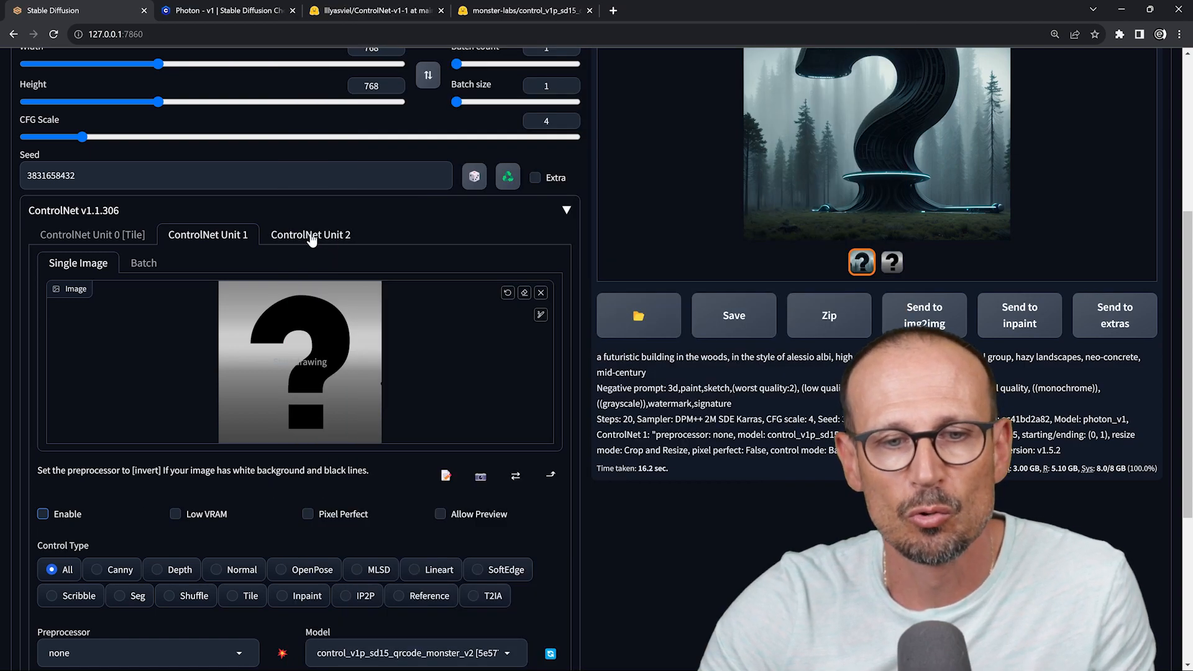
click(322, 239)
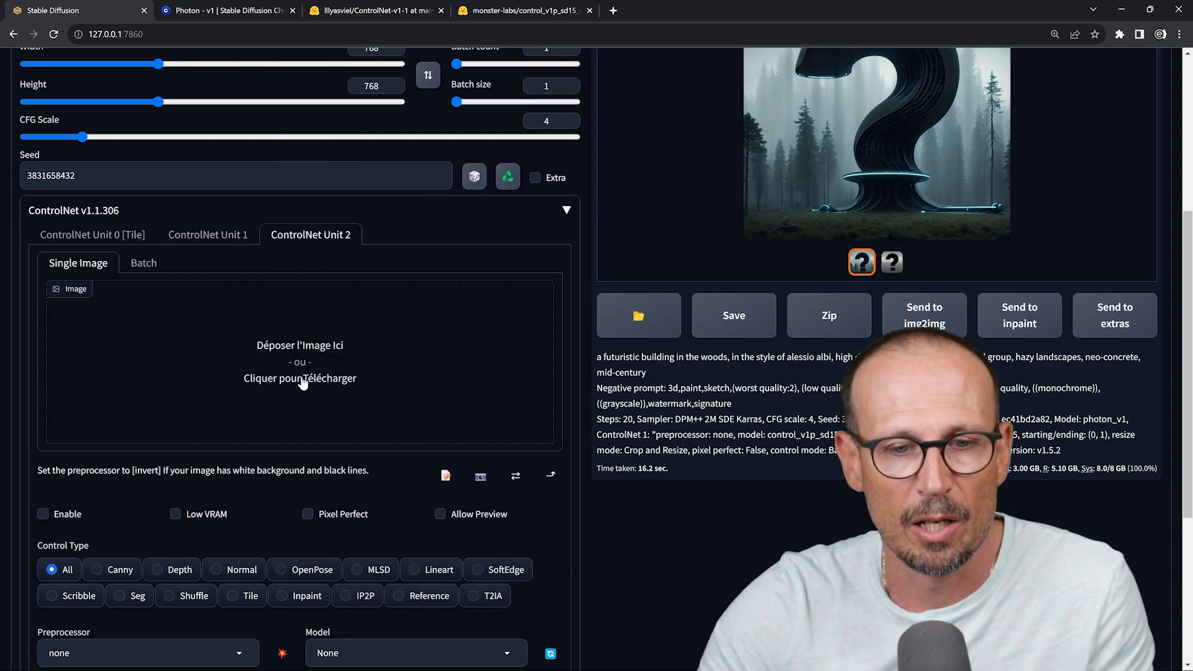
click(297, 361)
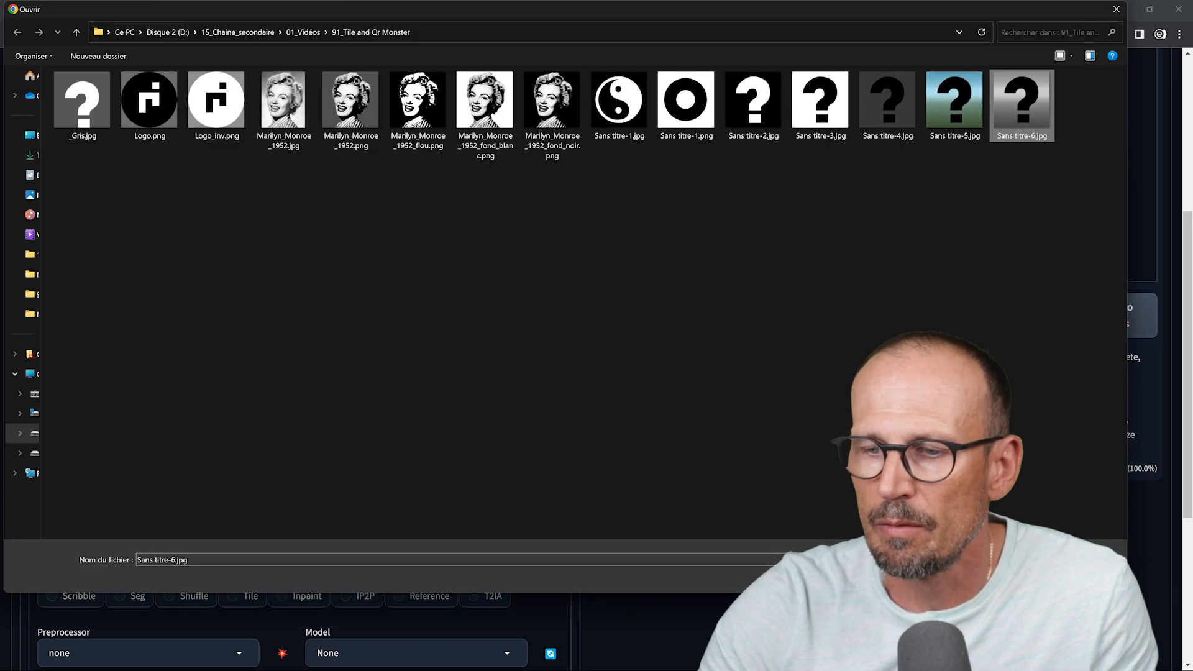
key(Return)
click(110, 448)
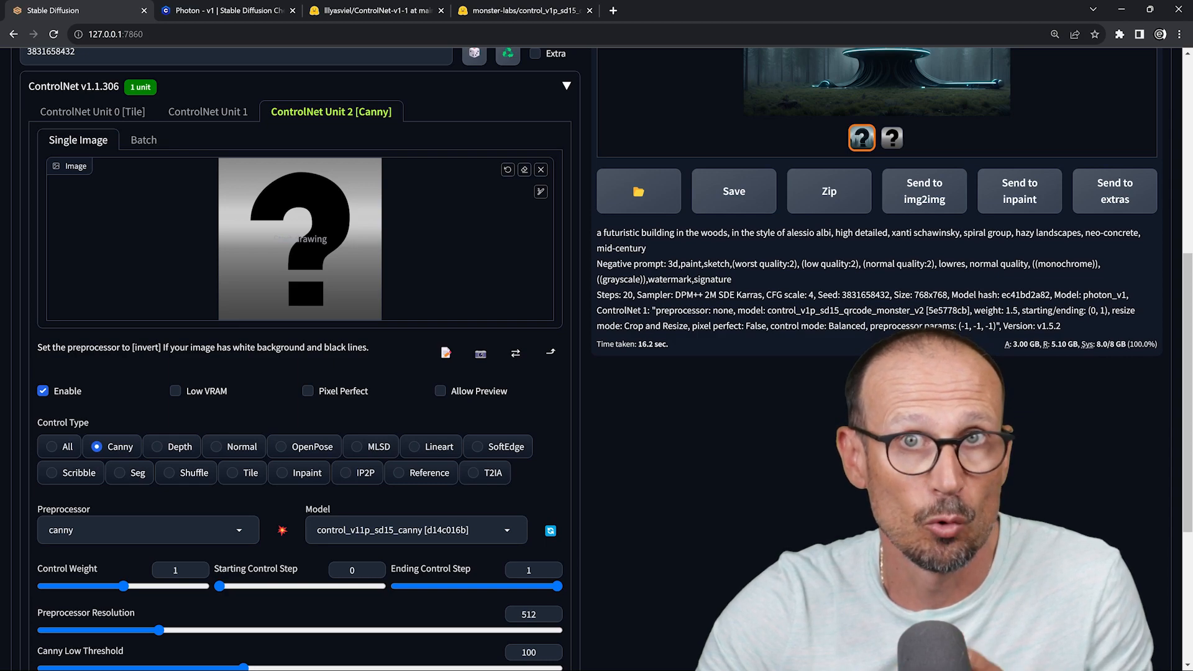
scroll(159, 453, down, 1)
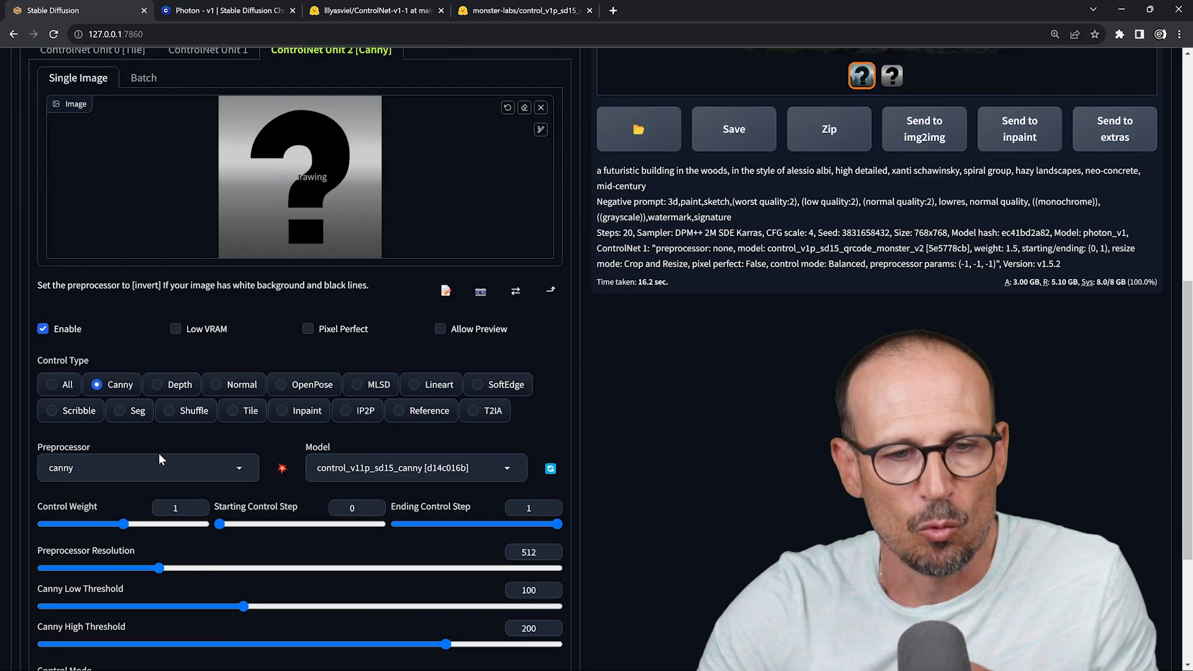
scroll(158, 454, up, 2)
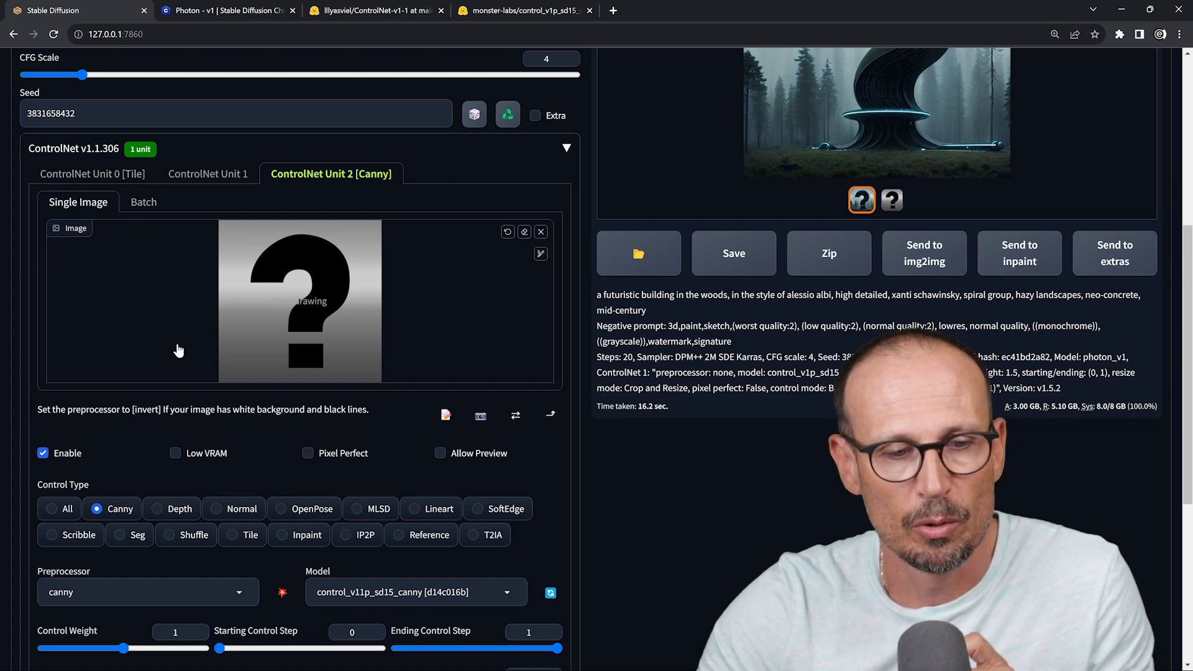
scroll(160, 329, down, 1)
scroll(167, 320, down, 1)
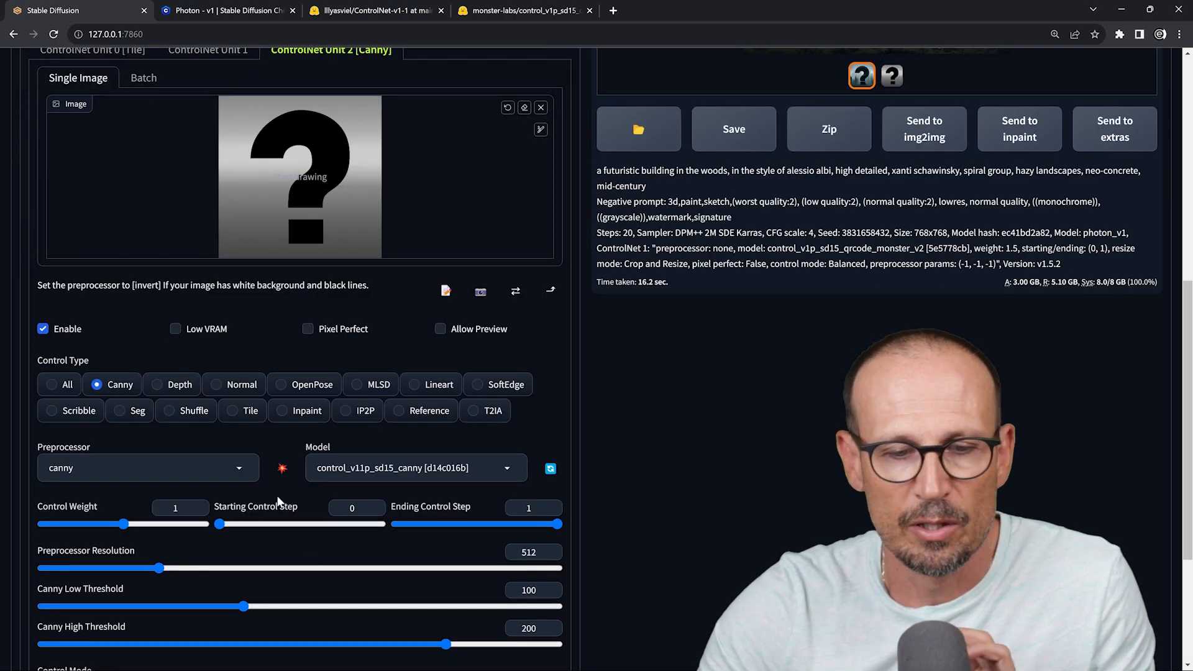
Step: Replace the ControlNet Unit 2 image with the white question mark on black, and generate the image and view it enlarged
scroll(298, 499, up, 3)
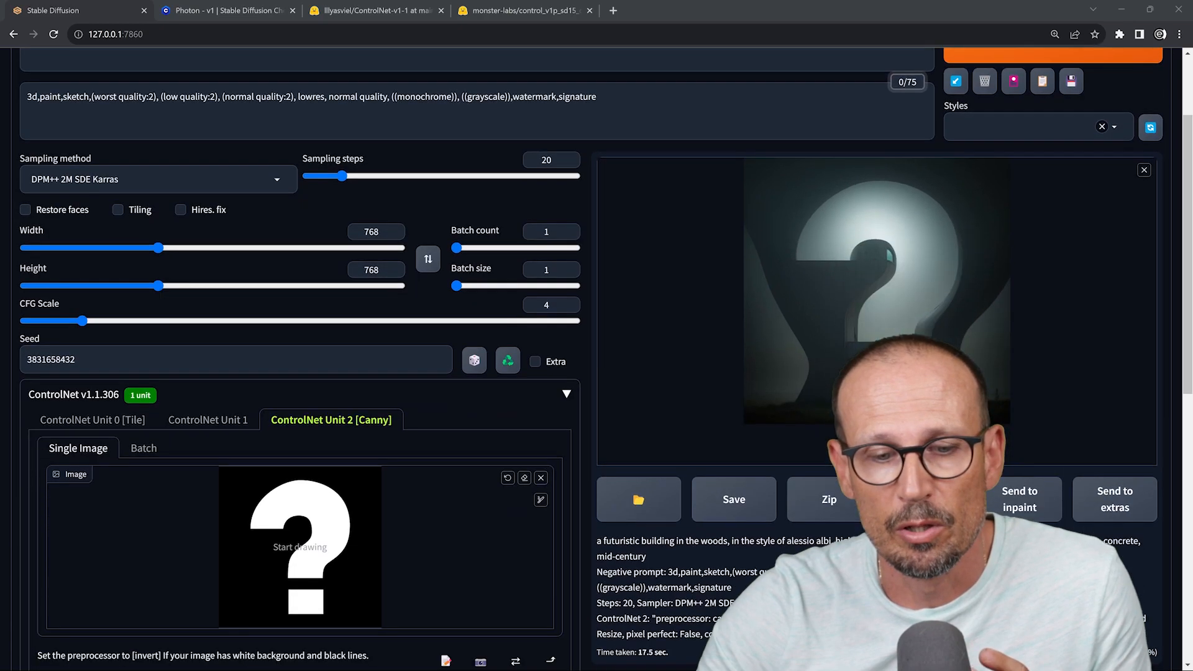
scroll(597, 336, down, 1)
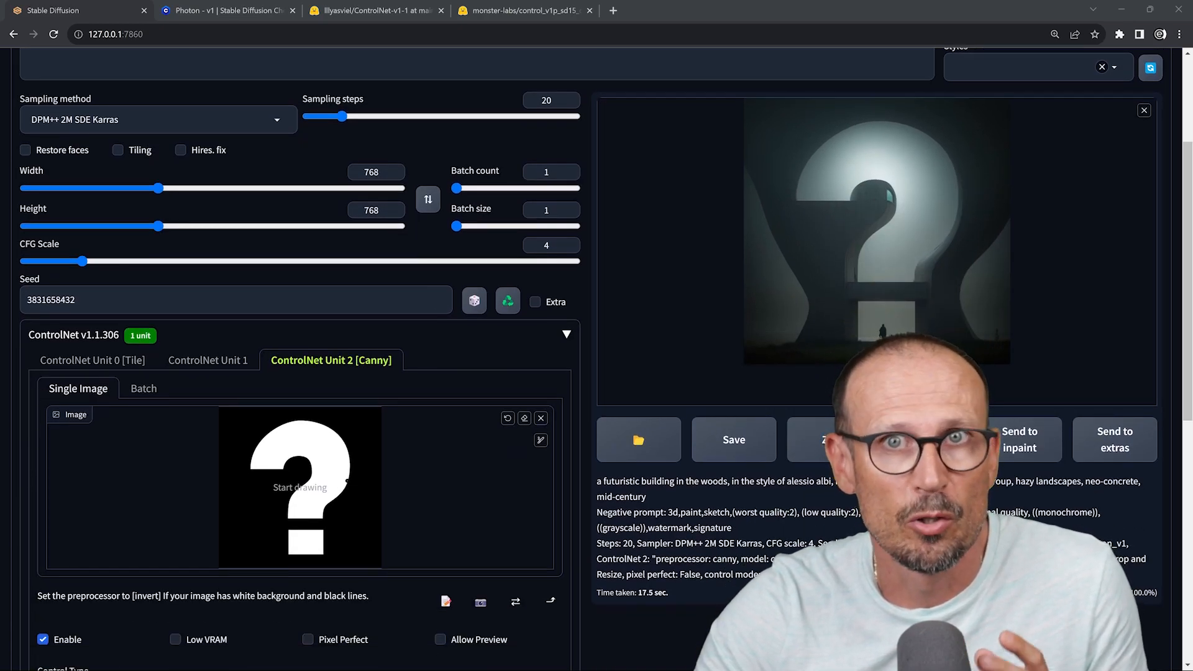
scroll(802, 426, up, 3)
click(802, 425)
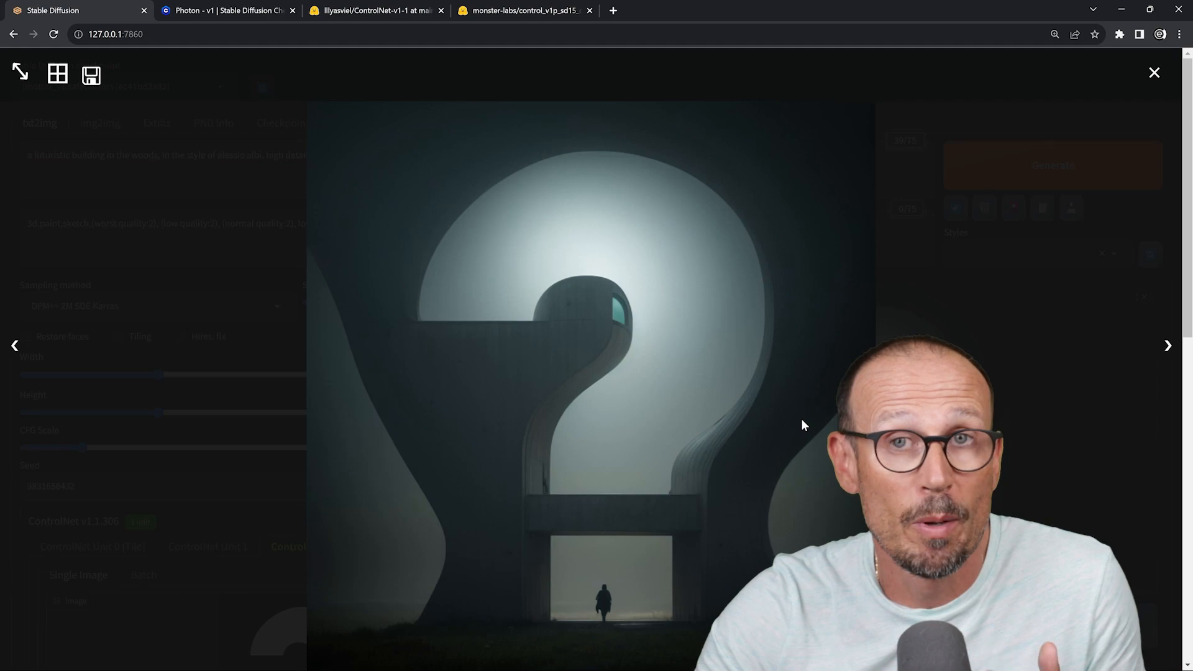
click(708, 406)
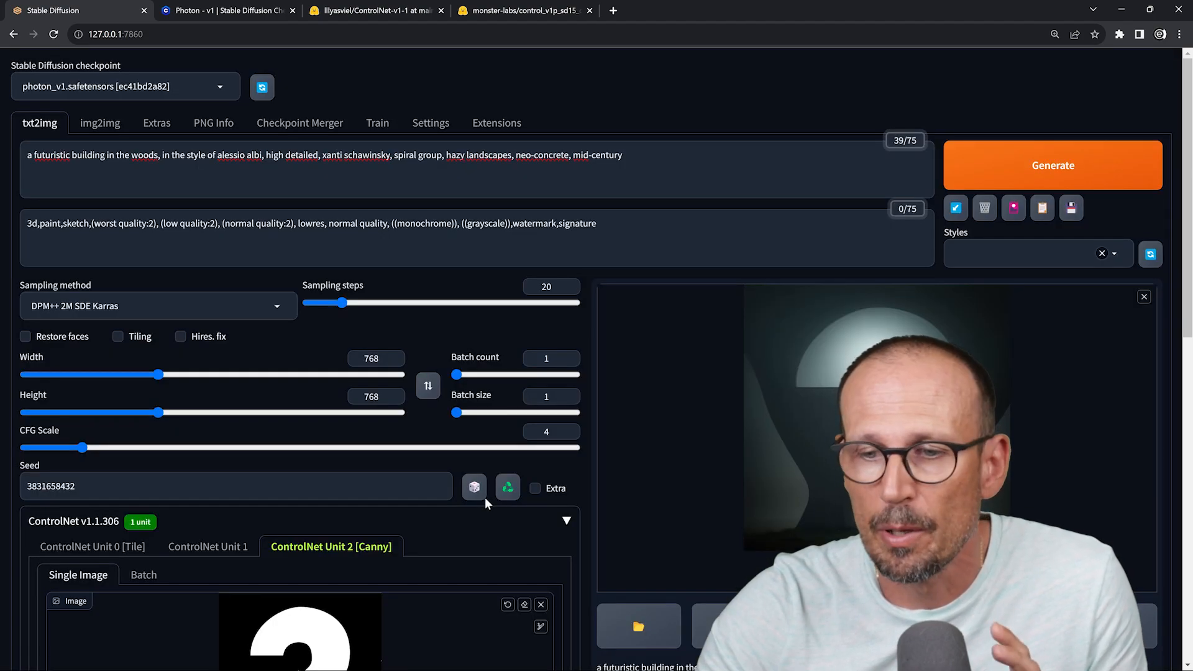
Step: Replace the ControlNet Unit 2 image with the black question mark on the grey gradient
scroll(487, 488, down, 4)
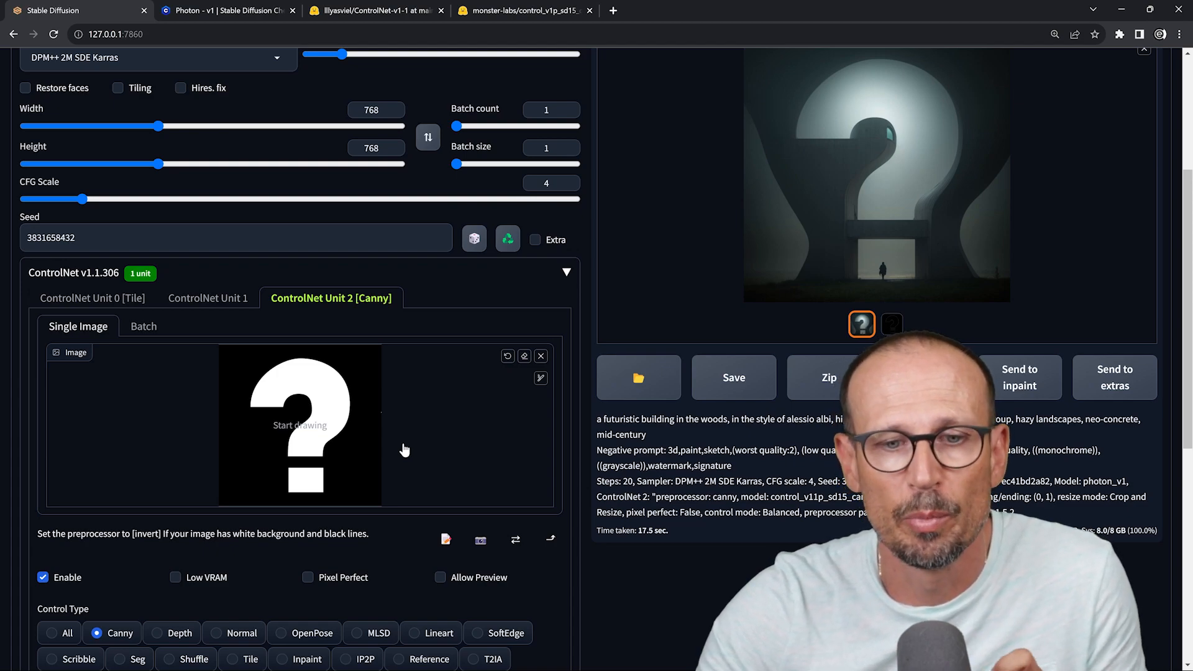
click(541, 356)
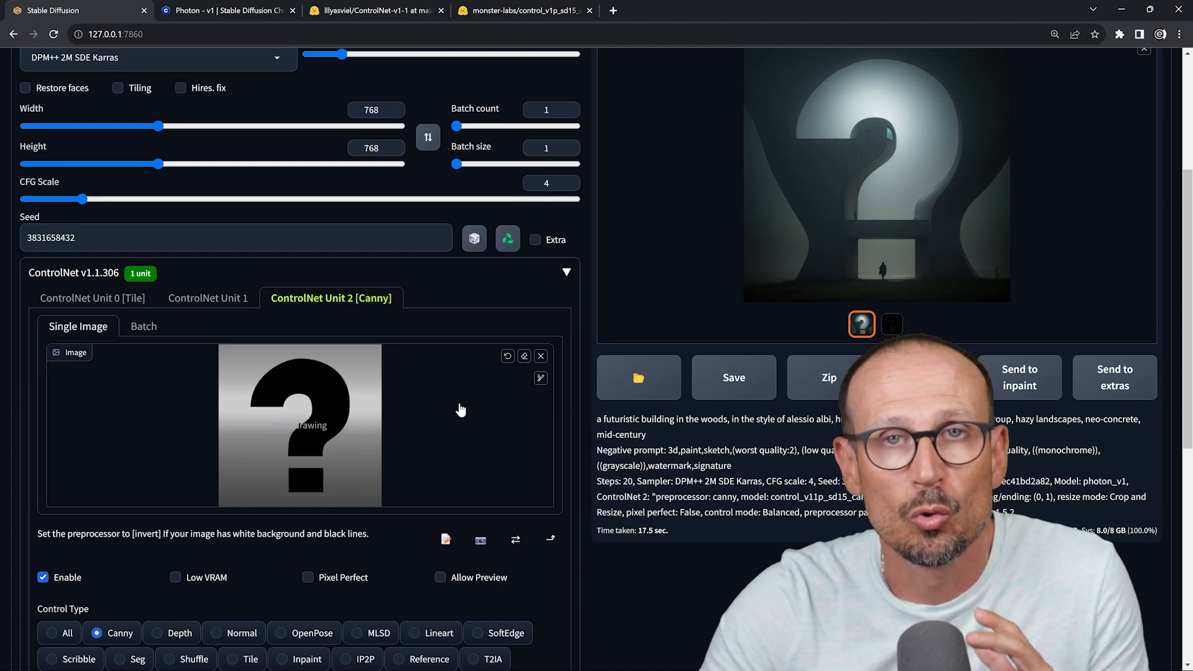
Step: Set ControlNet Unit 0 to a control weight of 0.2 and an ending control step of 1, and enable it
scroll(262, 385, up, 1)
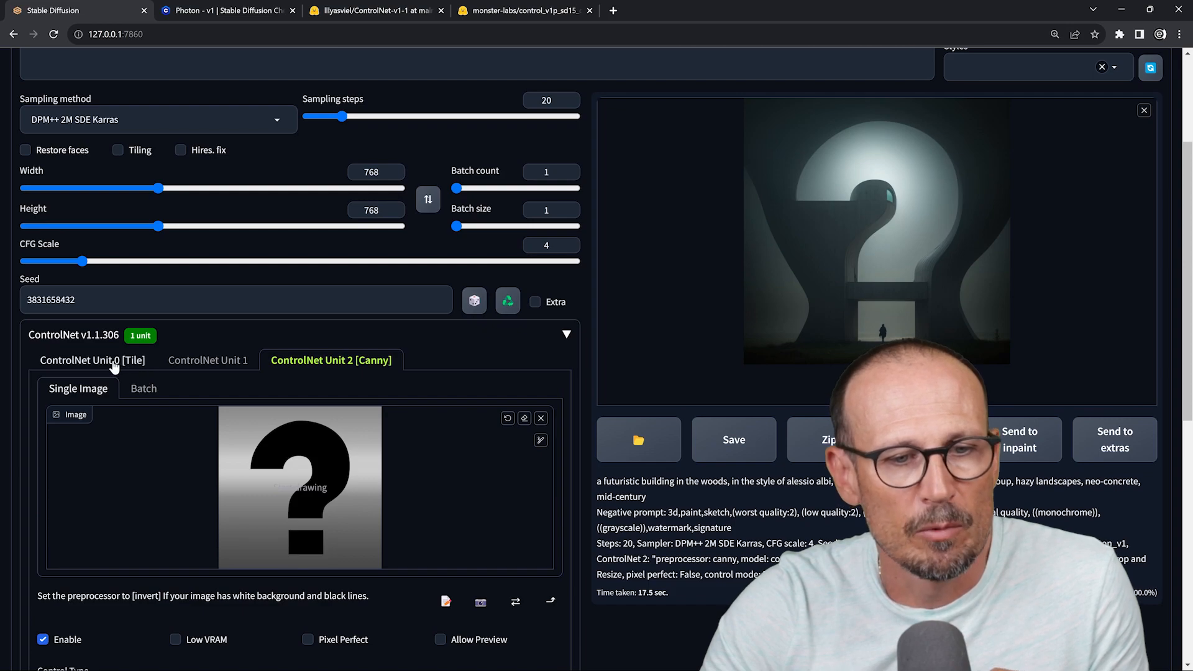
click(118, 362)
scroll(187, 370, down, 5)
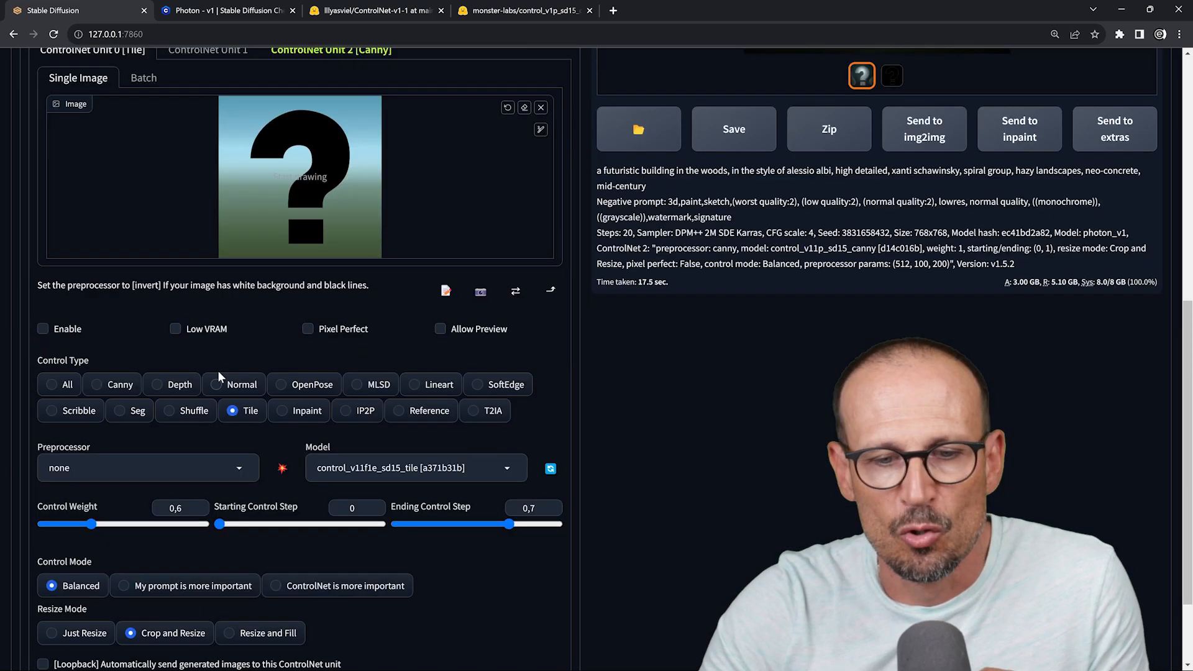
drag(510, 524, 583, 535)
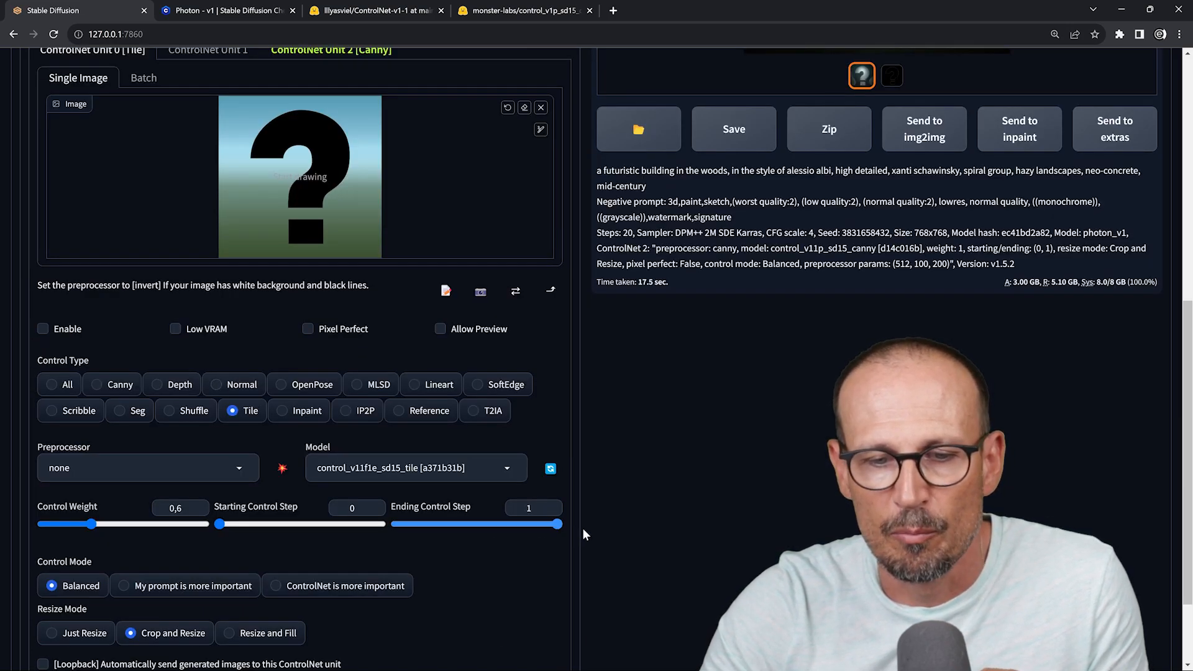
drag(88, 522, 62, 523)
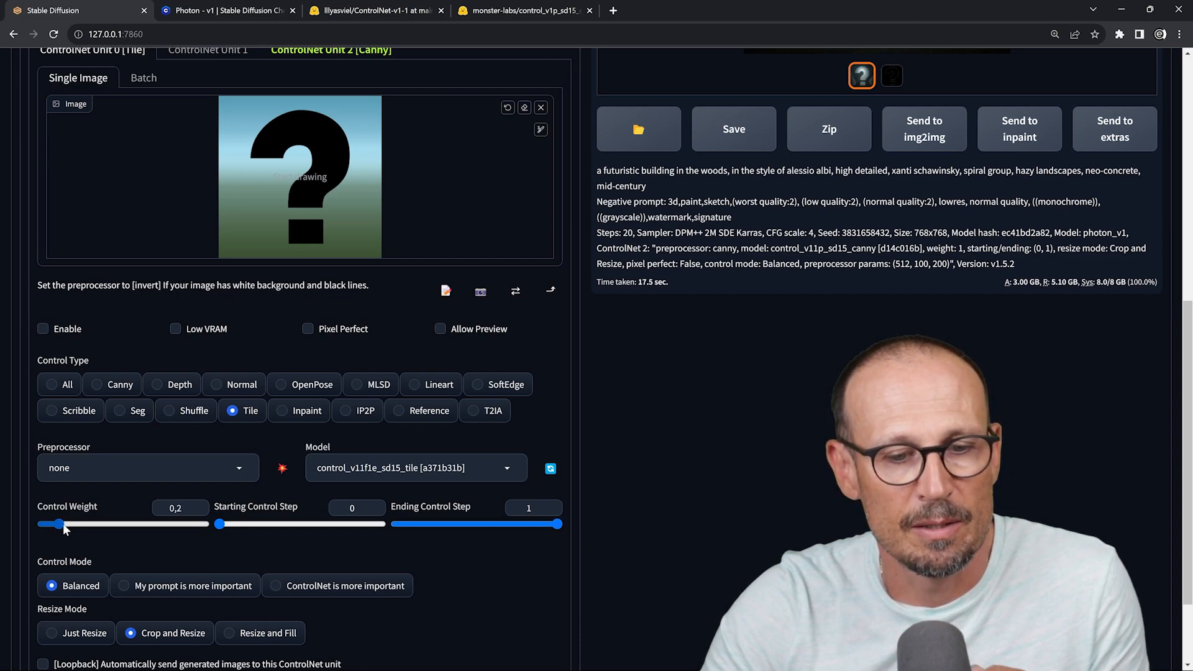
scroll(186, 485, up, 2)
click(43, 453)
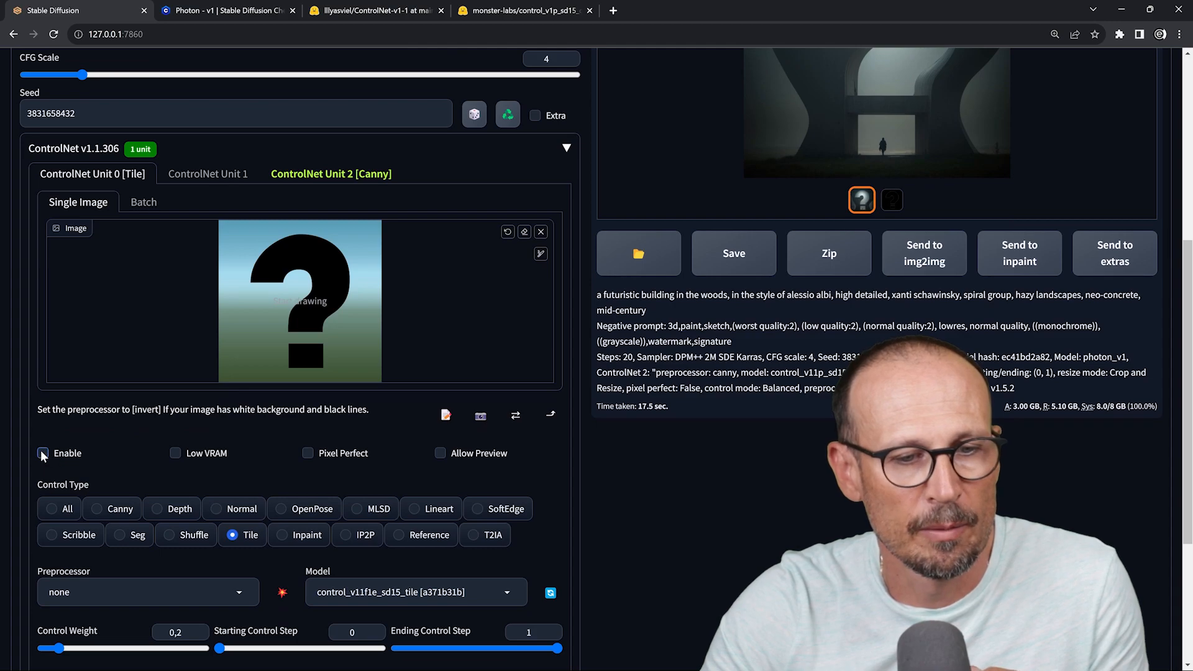
Step: Enable ControlNet Unit 1 and lower its control weight
click(209, 174)
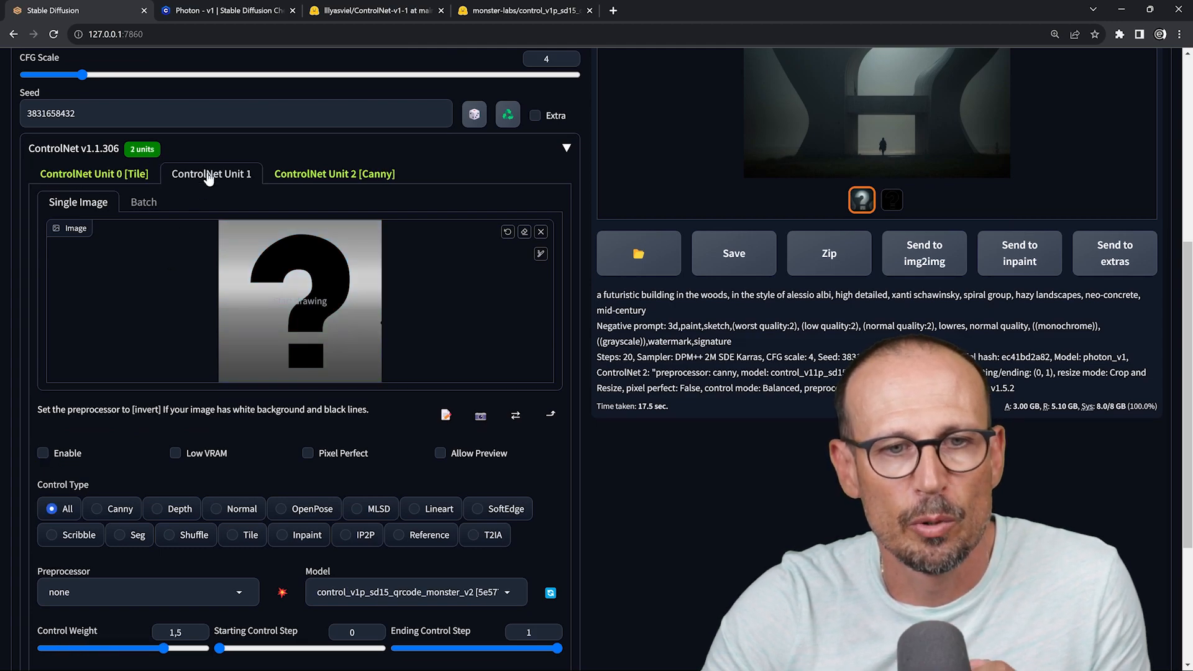
click(43, 453)
scroll(109, 448, down, 2)
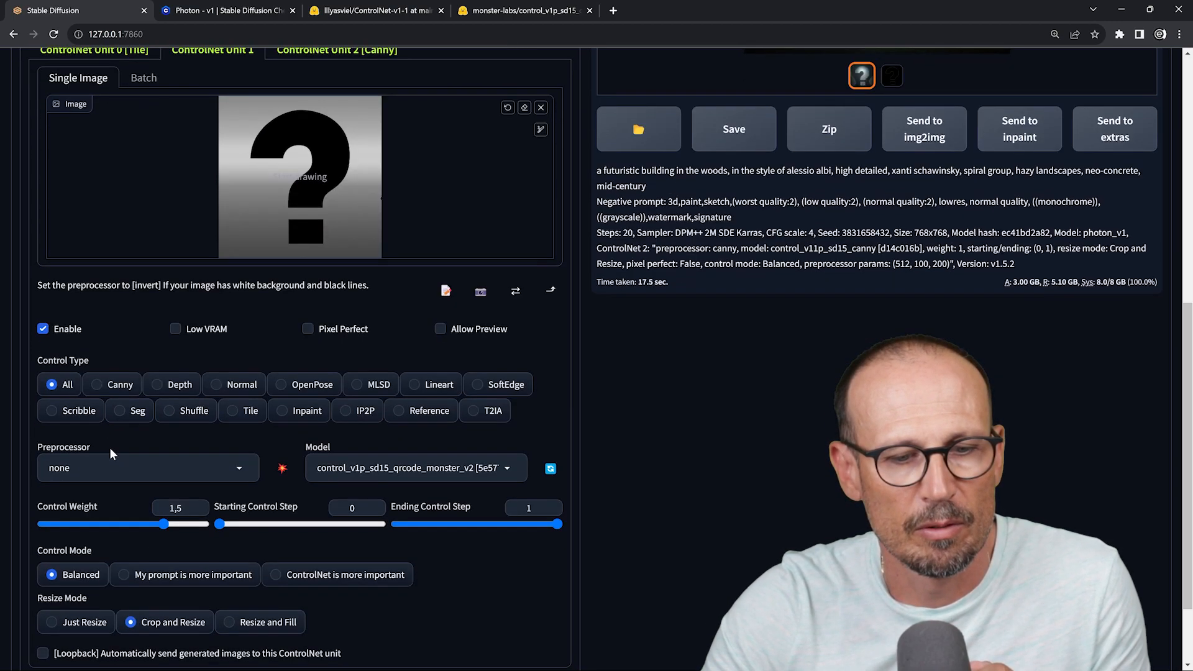
drag(164, 524, 70, 526)
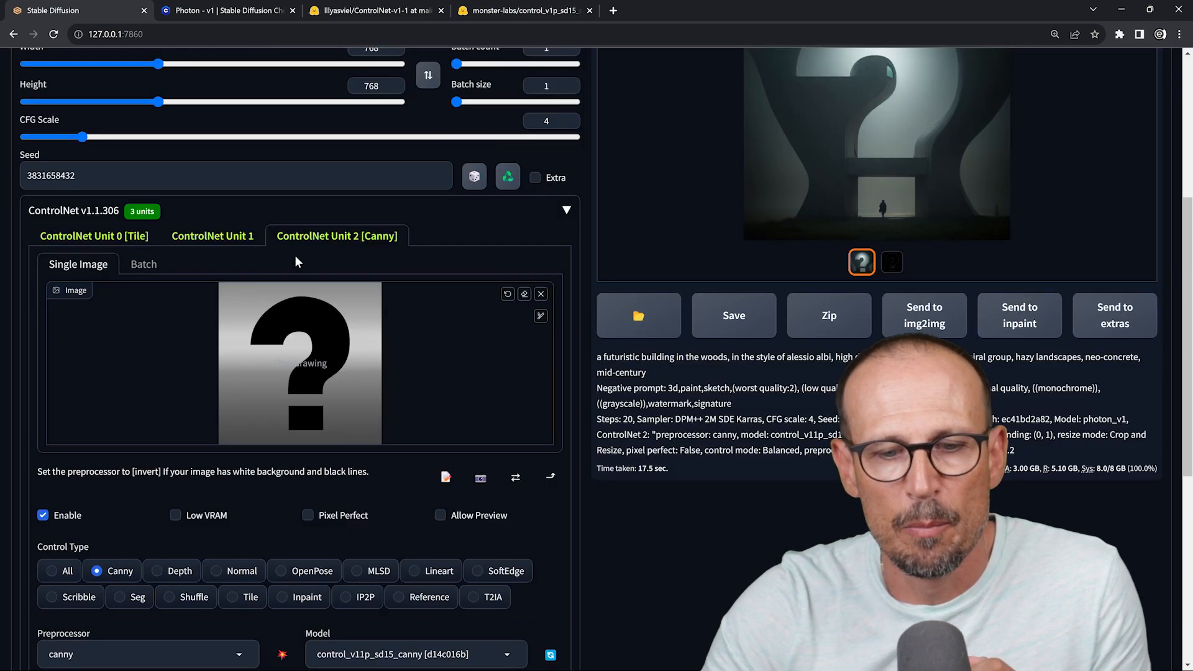
Step: Set the control weight of ControlNet Unit 2 to 0.3
scroll(294, 257, down, 3)
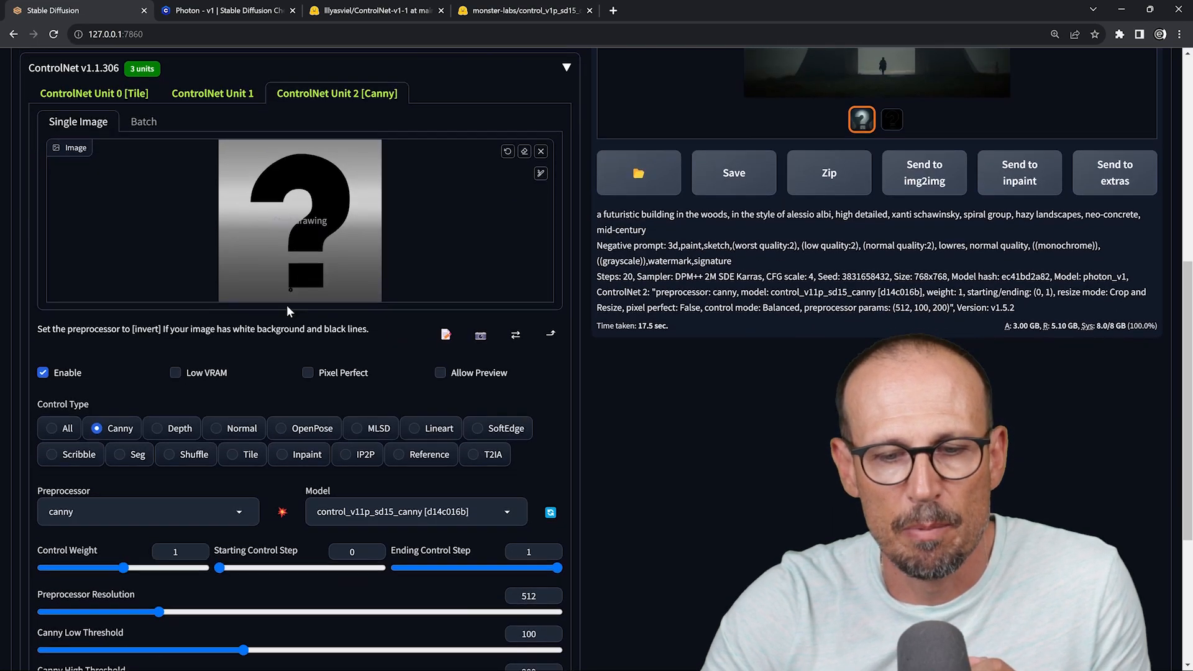
drag(123, 524, 64, 527)
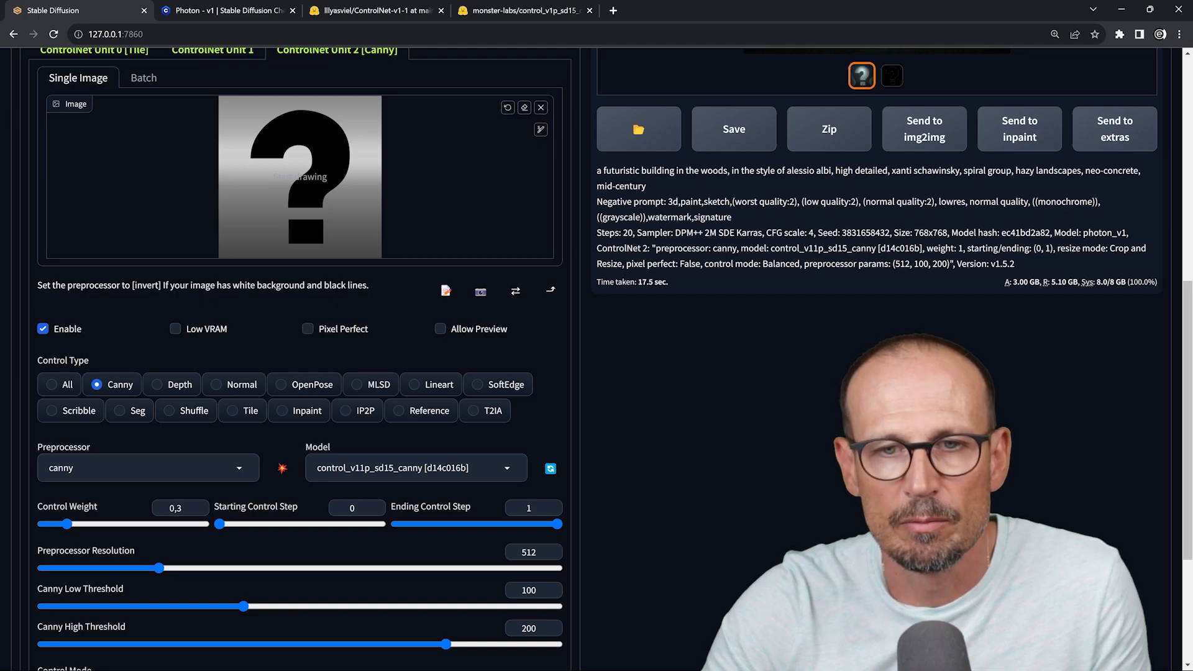